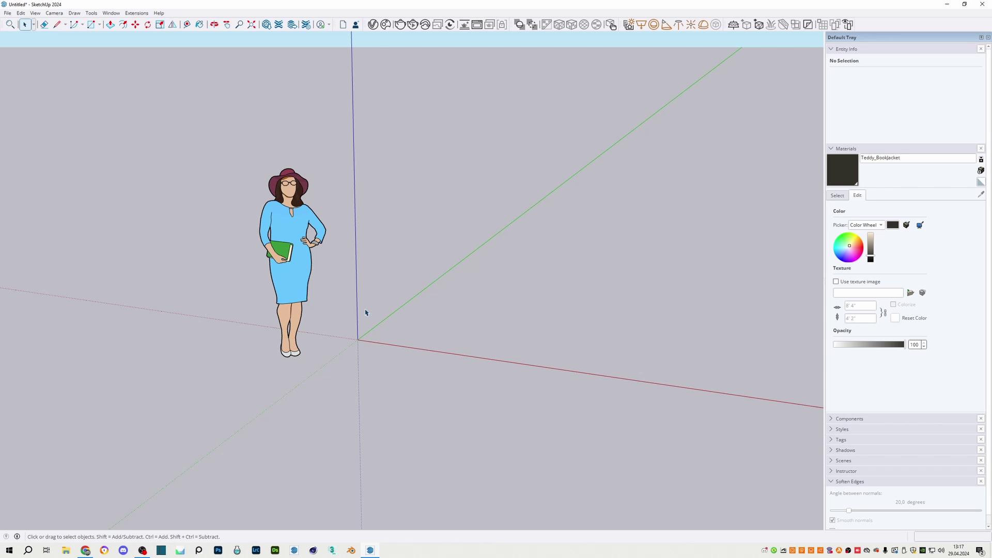
# Filter Reawote to free textures and download ROPE-DIAMOND-FERRULED-MESH at 4K
pyautogui.click(85, 550)
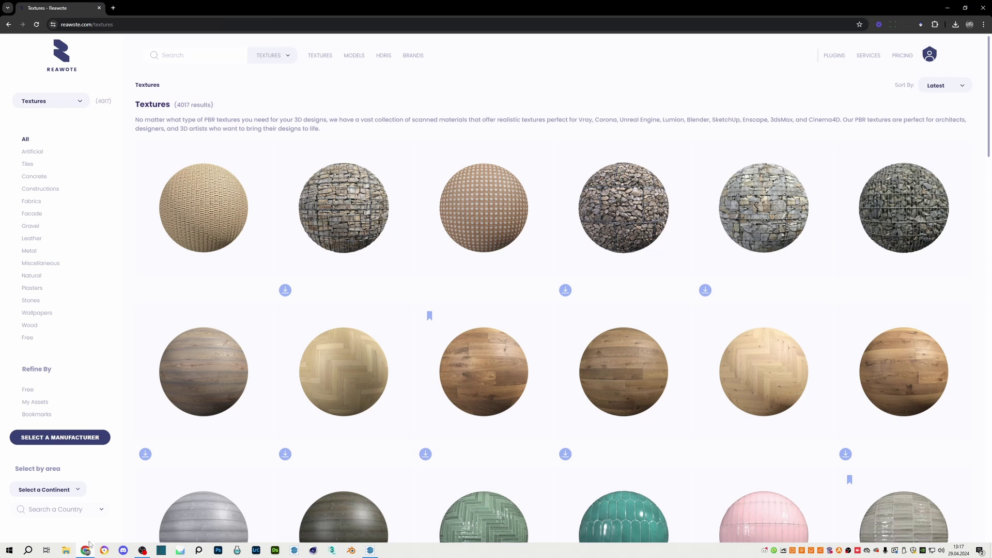
pyautogui.click(29, 338)
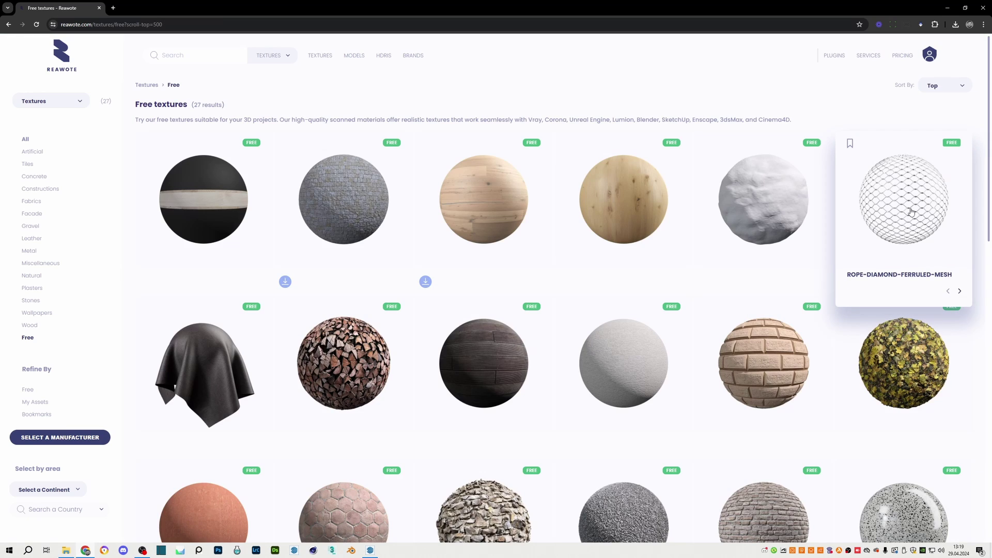
pyautogui.click(912, 212)
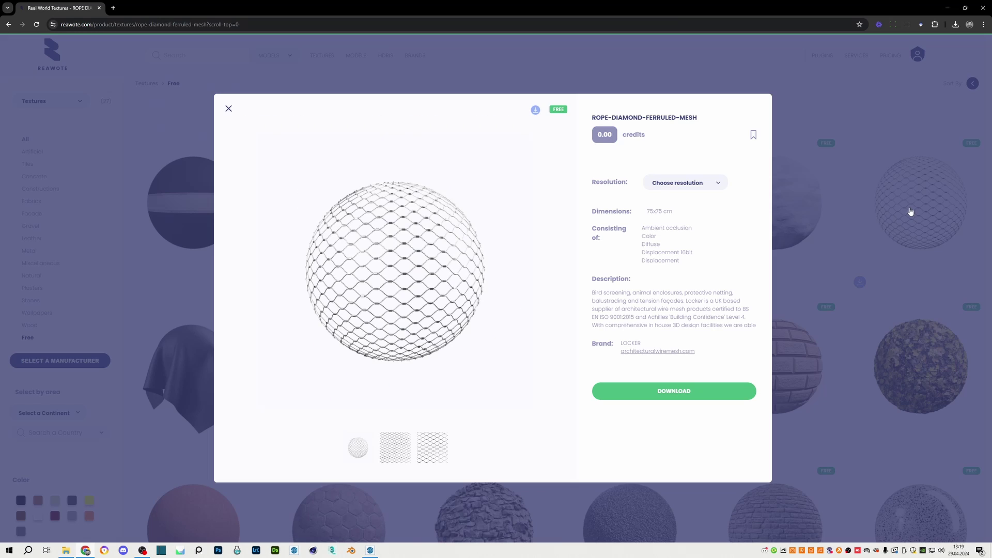
pyautogui.click(674, 184)
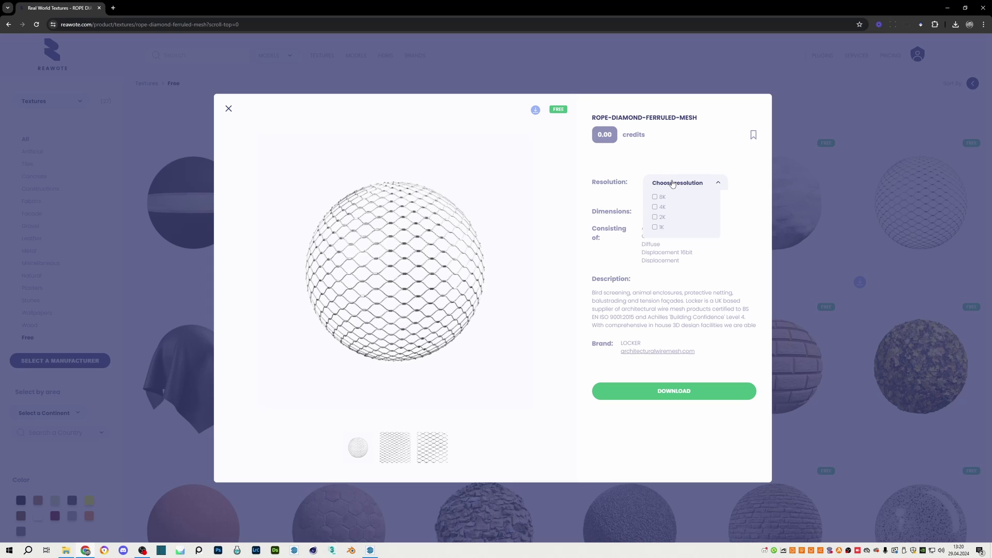
pyautogui.click(666, 209)
pyautogui.click(664, 391)
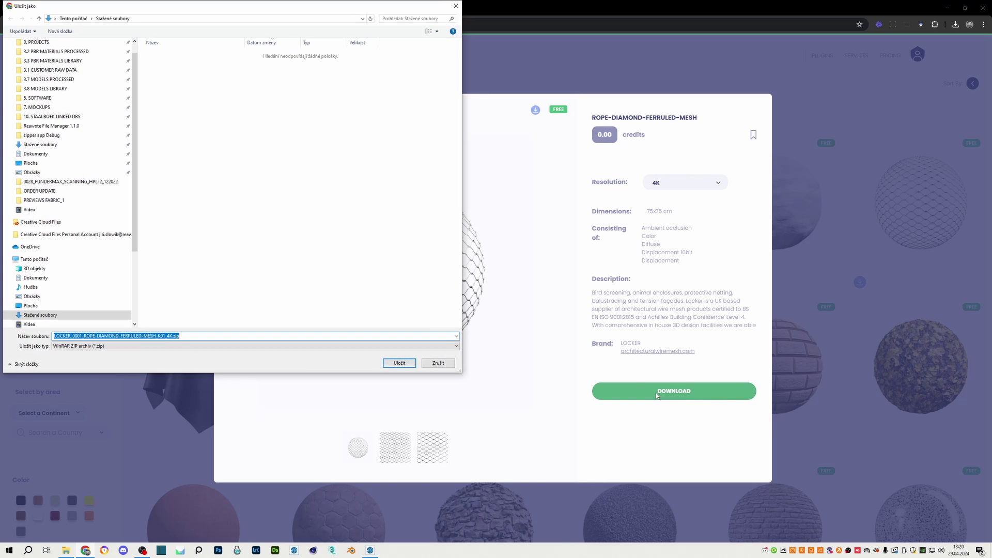
pyautogui.click(399, 363)
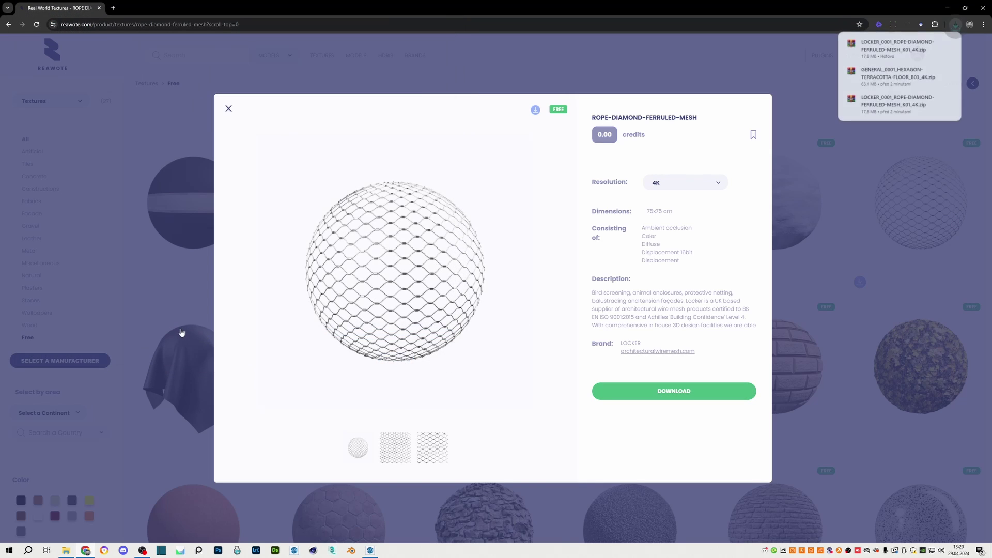
# Download the HEXAGON-TERRACOTTA-FLOOR texture at 4K resolution
pyautogui.click(183, 324)
pyautogui.scroll(-4, 356, 312)
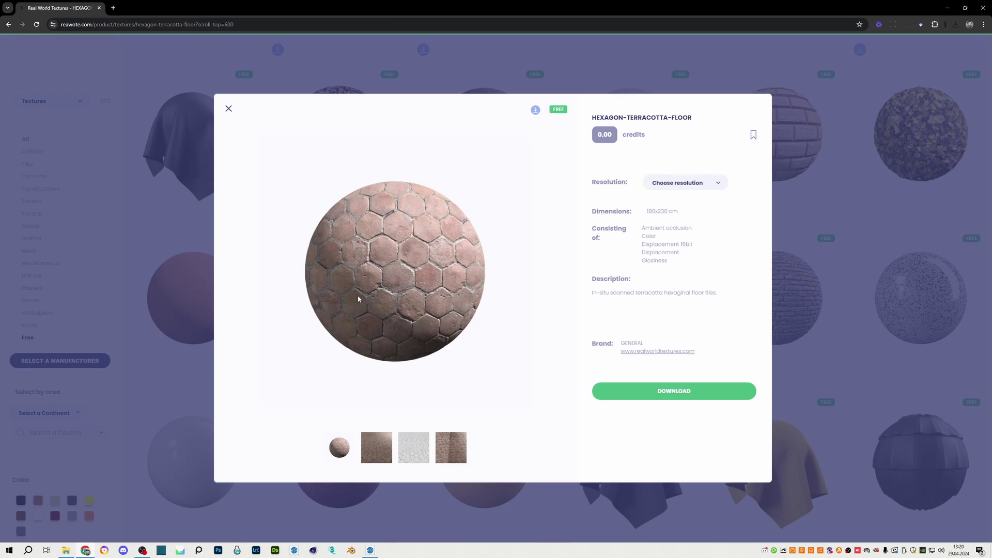
pyautogui.moveTo(665, 229)
pyautogui.click(661, 206)
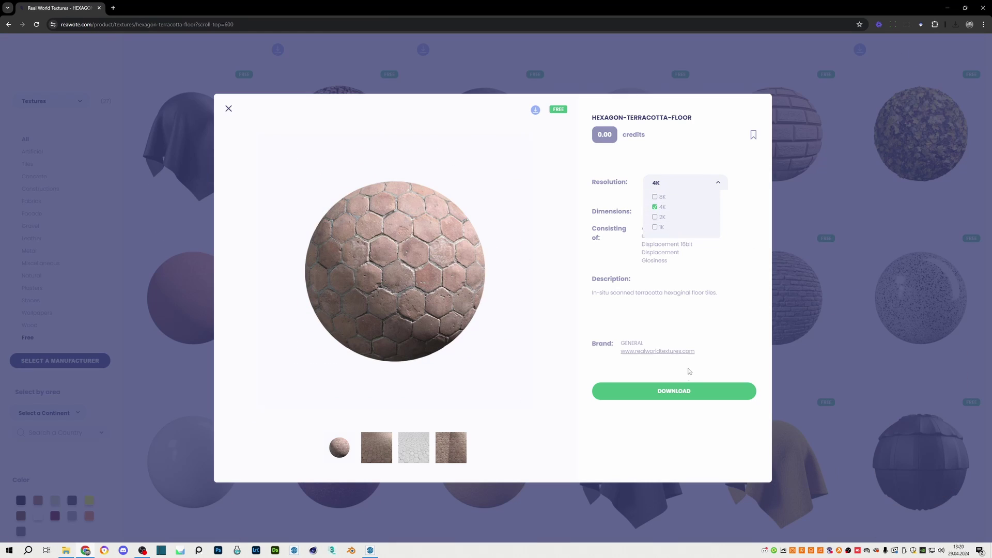
pyautogui.click(673, 392)
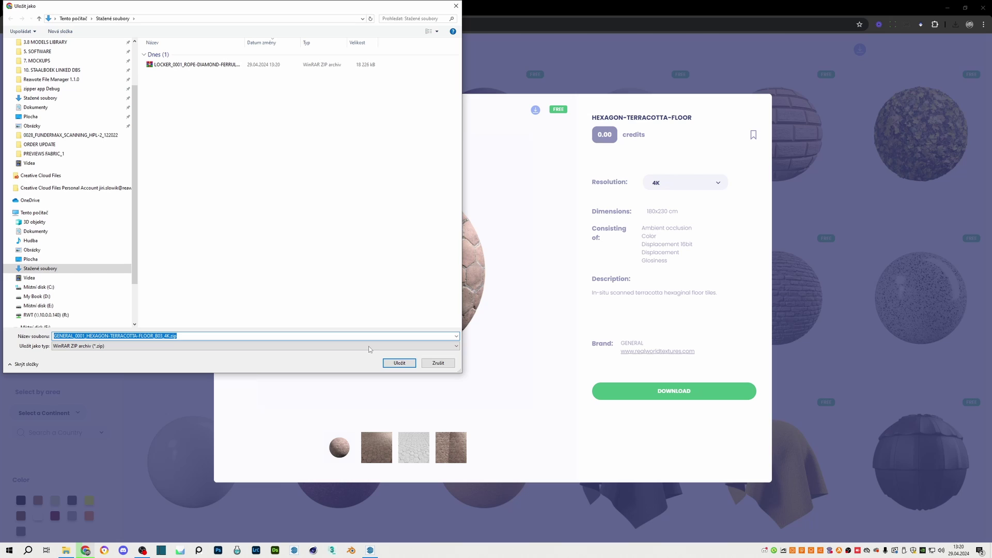
# Extract both downloaded texture zip archives in Explorer
pyautogui.moveTo(354, 211)
pyautogui.mouseDown()
pyautogui.moveTo(333, 181)
pyautogui.moveTo(290, 164)
pyautogui.mouseUp()
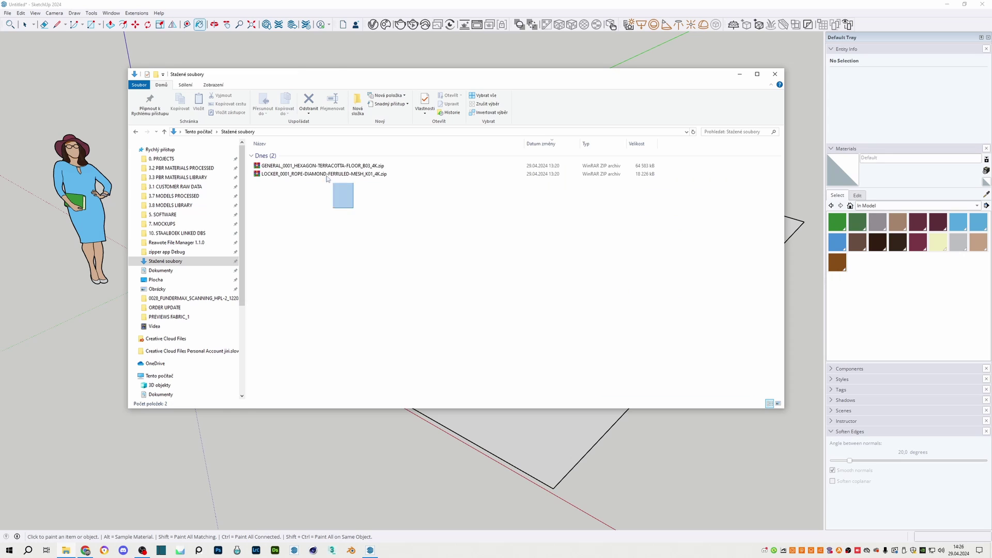
pyautogui.rightClick(255, 170)
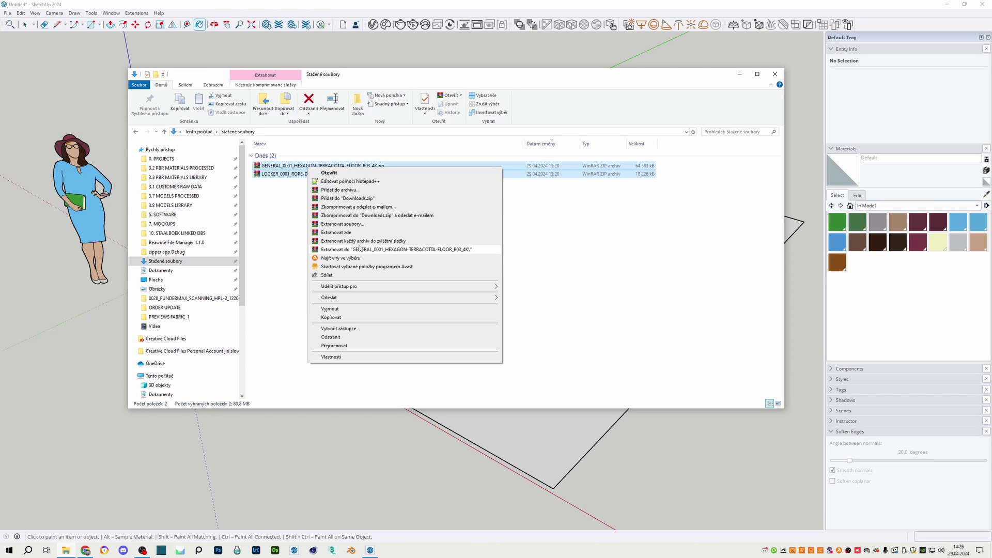
pyautogui.click(349, 233)
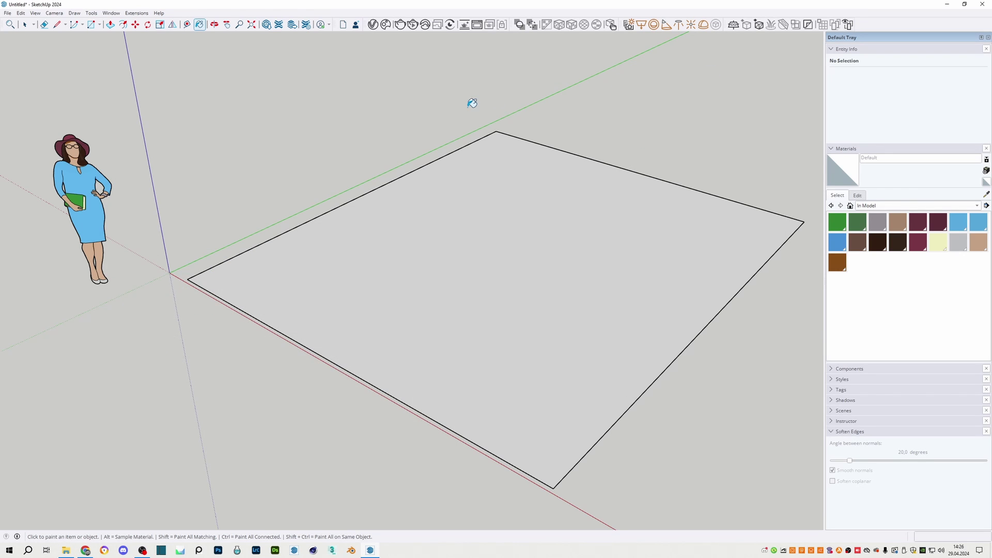
# Create 'Material reawote' using the terracotta COL_4K.jpg image from the GENERAL_0001 4K folder
pyautogui.click(739, 74)
pyautogui.scroll(-1, 216, 194)
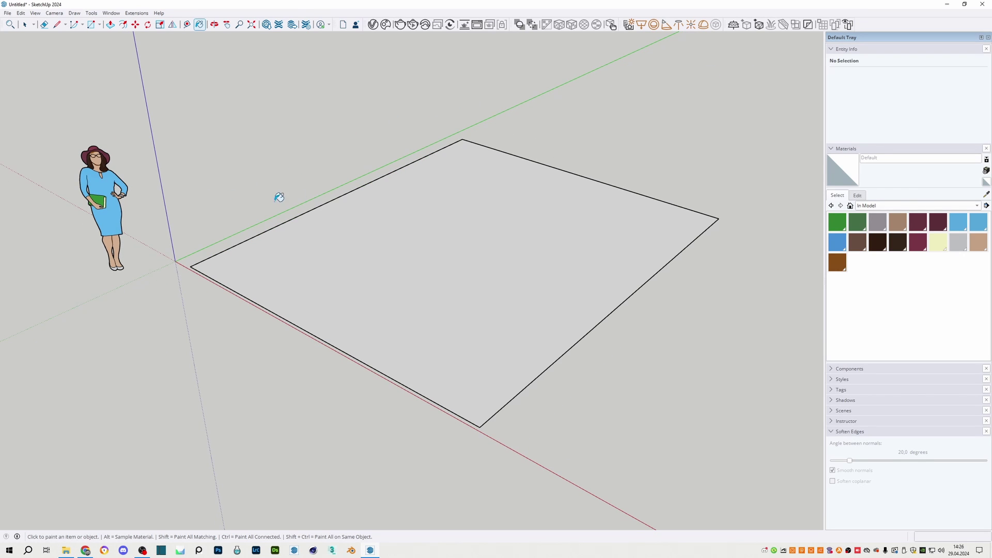
pyautogui.click(986, 171)
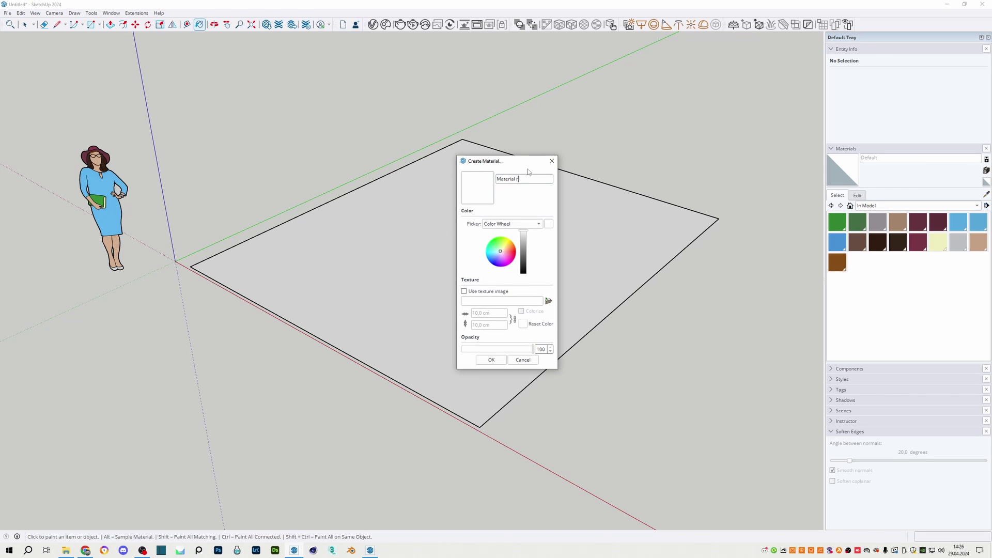
pyautogui.click(549, 301)
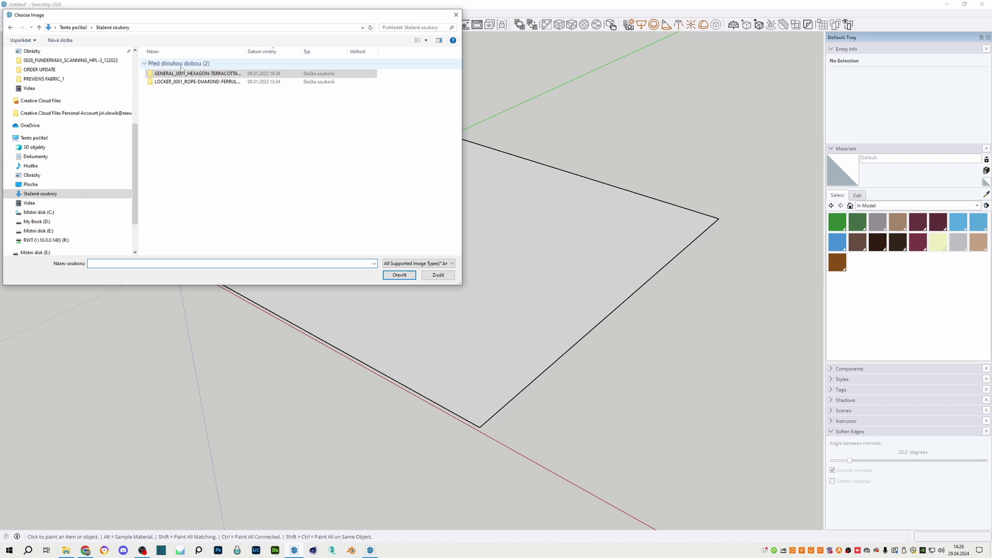
pyautogui.doubleClick(181, 74)
pyautogui.doubleClick(163, 73)
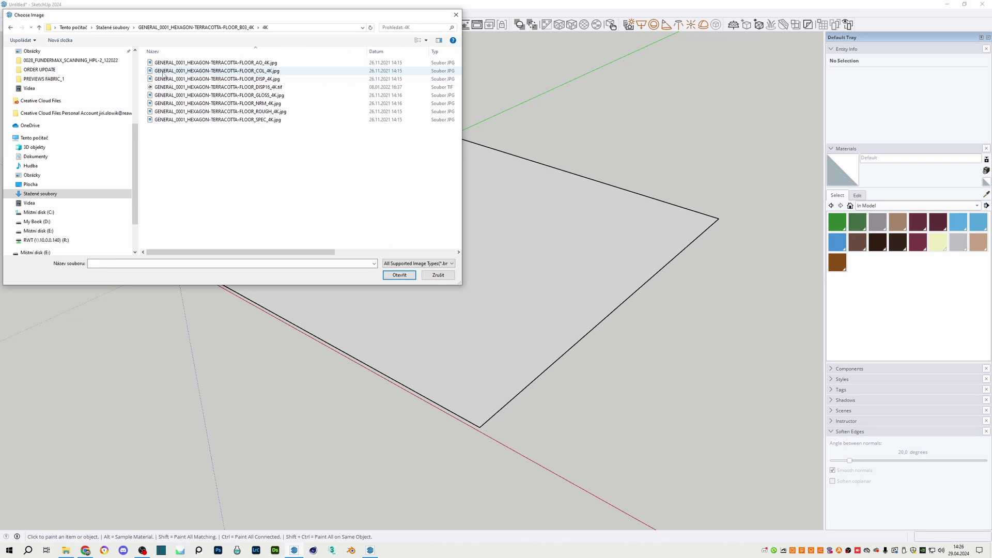
pyautogui.click(245, 71)
pyautogui.click(399, 275)
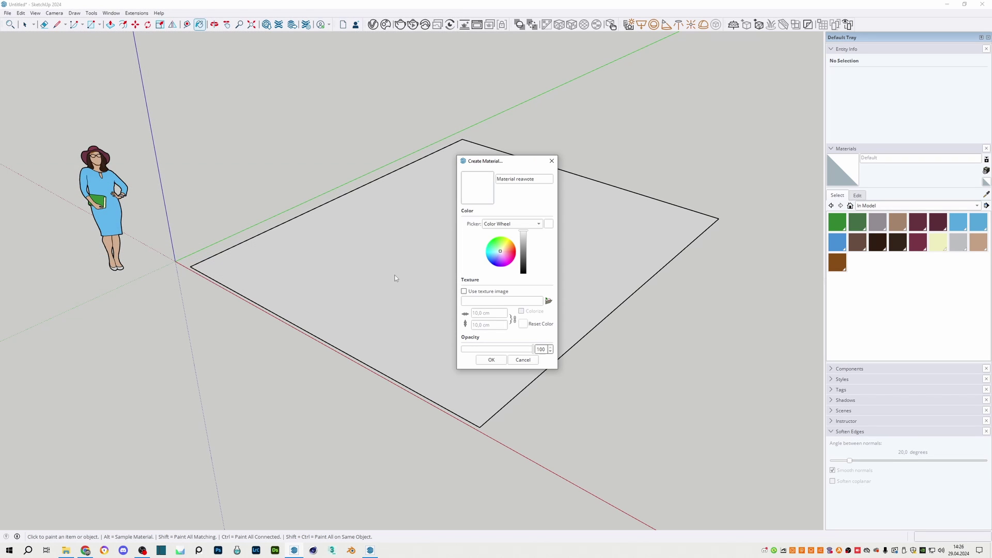
pyautogui.click(499, 360)
# Paint the flat floor face with Material reawote
pyautogui.scroll(4, 505, 333)
pyautogui.scroll(-4, 496, 320)
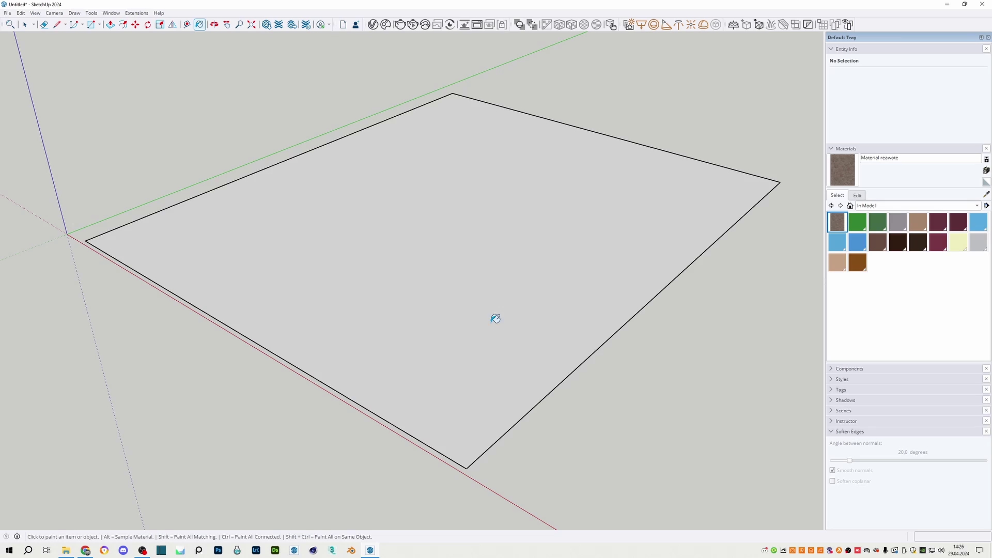
pyautogui.click(489, 305)
pyautogui.scroll(4, 482, 299)
pyautogui.scroll(2, 483, 307)
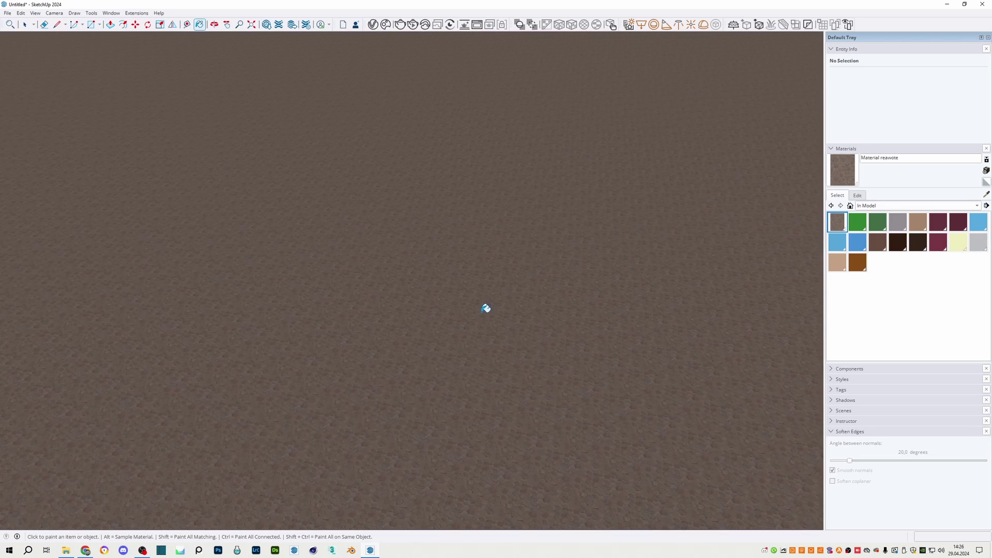
# Open the material for editing and check the texture's real size on the Reawote page
pyautogui.rightClick(482, 327)
pyautogui.click(456, 298)
pyautogui.scroll(-5, 456, 300)
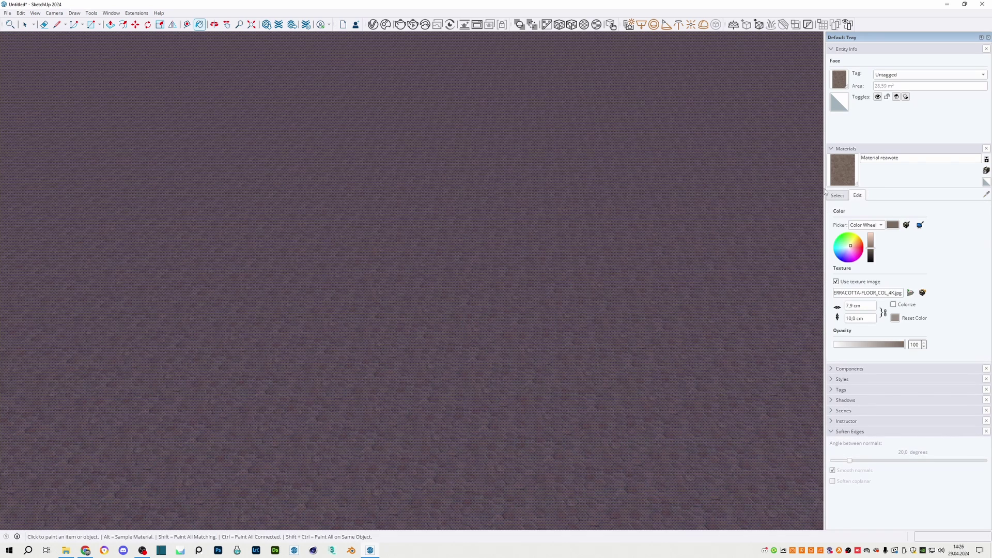
pyautogui.moveTo(85, 552)
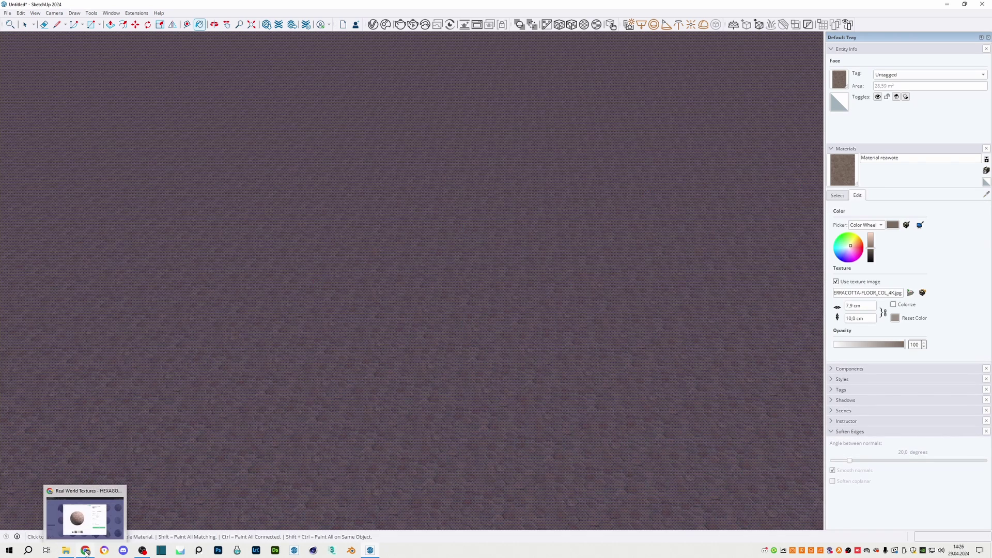
pyautogui.click(89, 532)
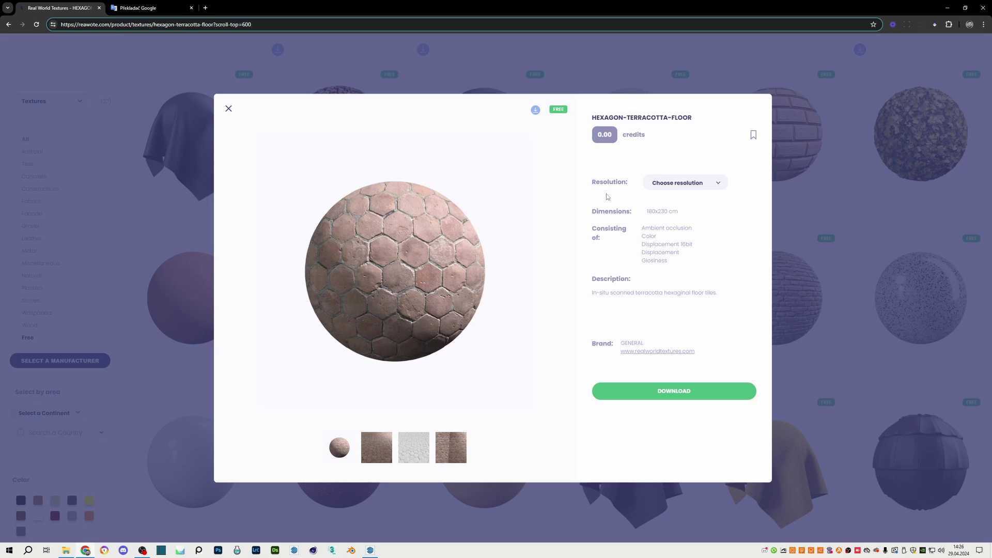
pyautogui.click(369, 551)
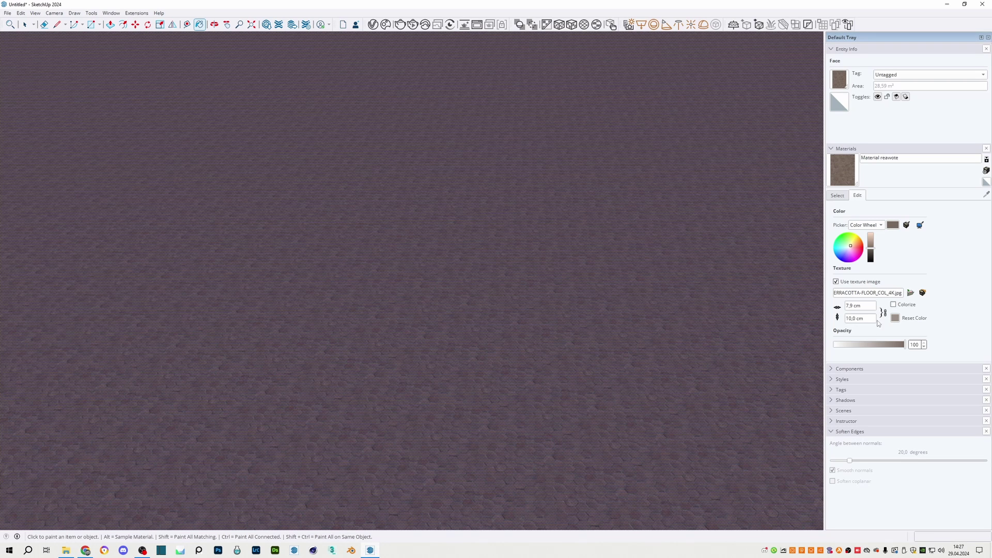
# Set the texture width to 180 cm, then deselect the face and orbit the view
pyautogui.tripleClick(852, 305)
pyautogui.write('180')
pyautogui.press('Return')
pyautogui.scroll(-7, 578, 250)
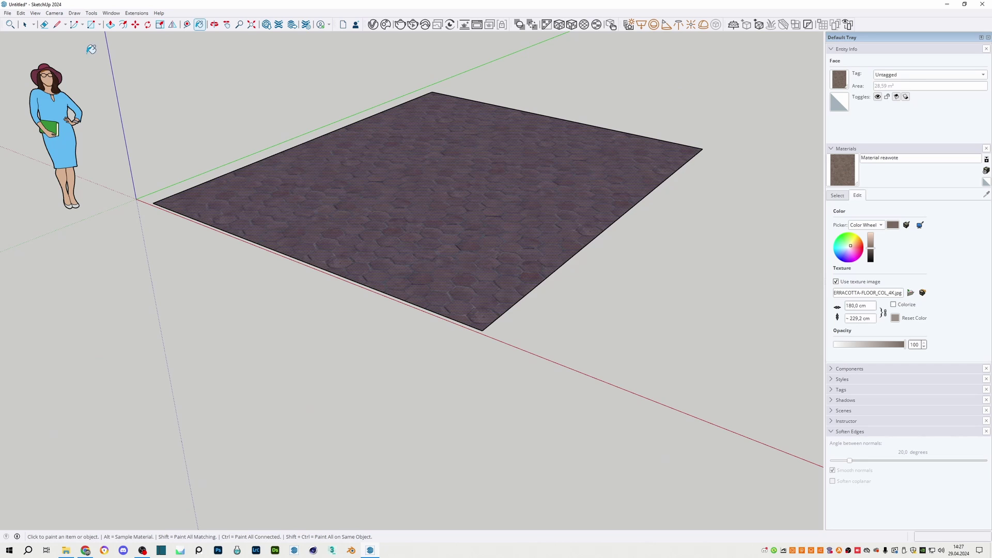
pyautogui.click(22, 26)
pyautogui.click(240, 147)
pyautogui.moveTo(240, 147); pyautogui.dragTo(220, 168, button='middle')
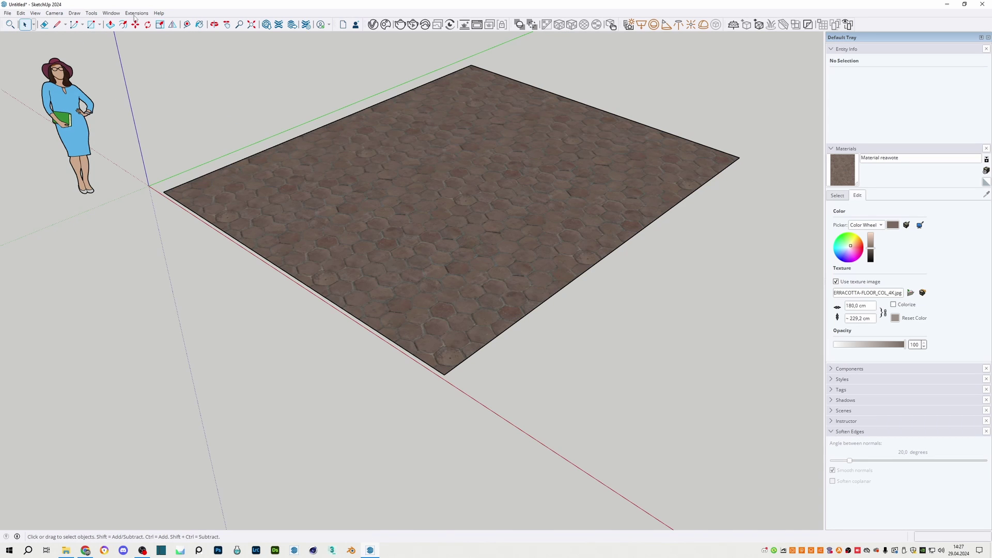
# Open the Enscape Material Editor and select Material reawote
pyautogui.click(134, 14)
pyautogui.moveTo(188, 71)
pyautogui.click(230, 130)
pyautogui.click(132, 266)
pyautogui.click(75, 124)
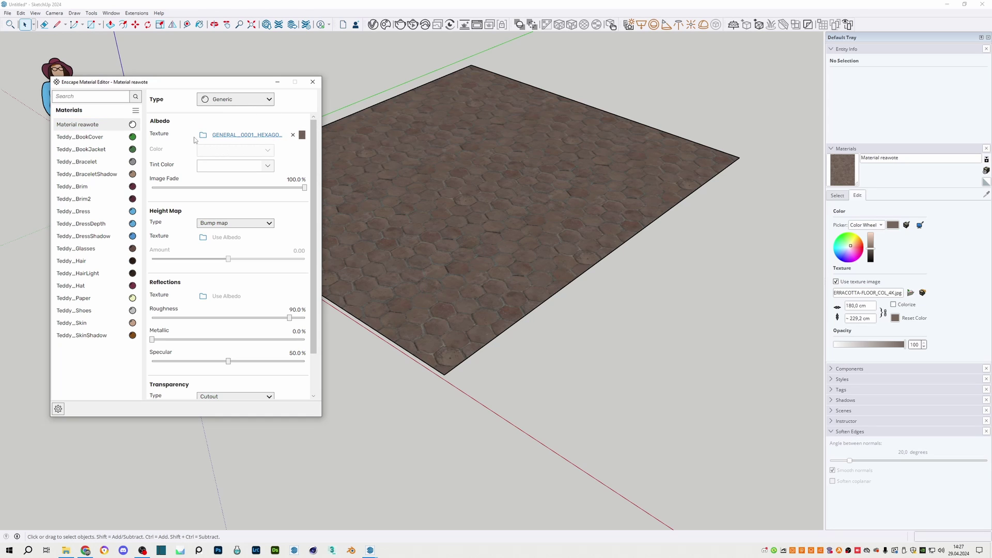
# Make the height map a displacement map using the terracotta 4K displacement image
pyautogui.scroll(-1, 173, 213)
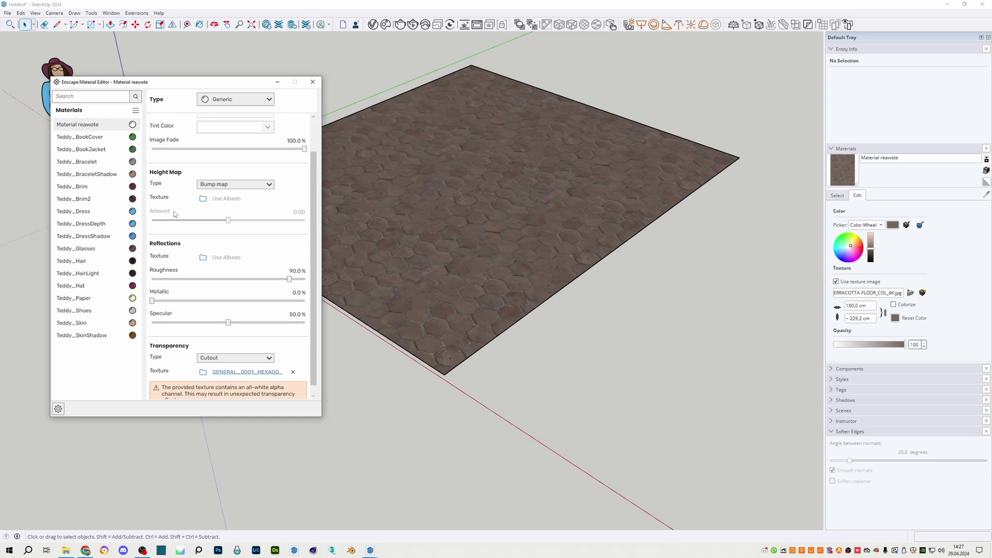
pyautogui.click(208, 186)
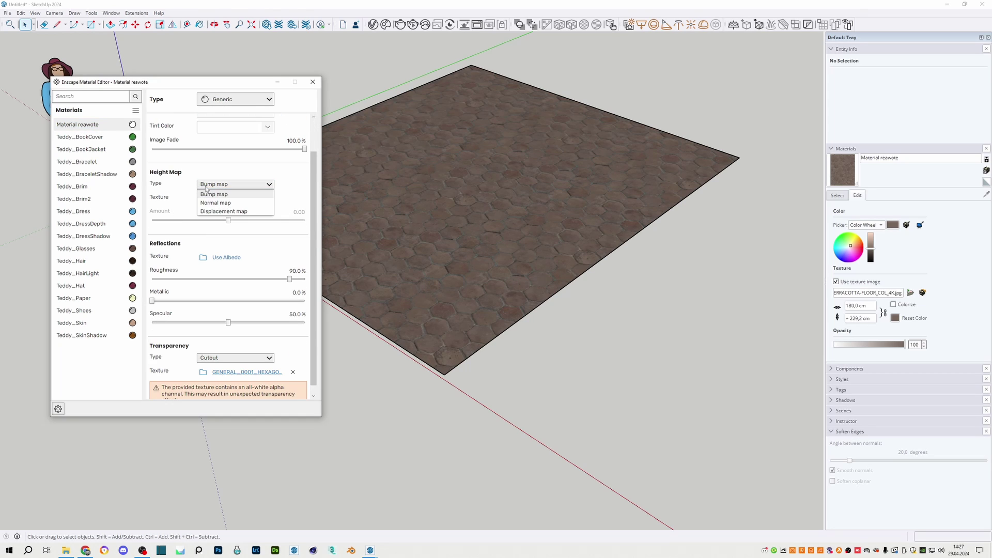
pyautogui.click(221, 212)
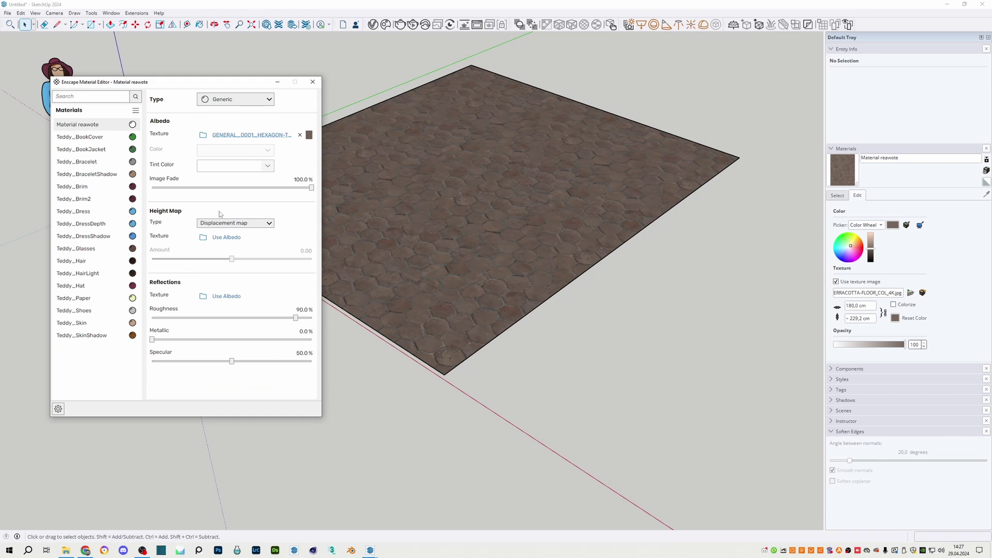
pyautogui.click(203, 238)
pyautogui.click(162, 106)
pyautogui.doubleClick(243, 150)
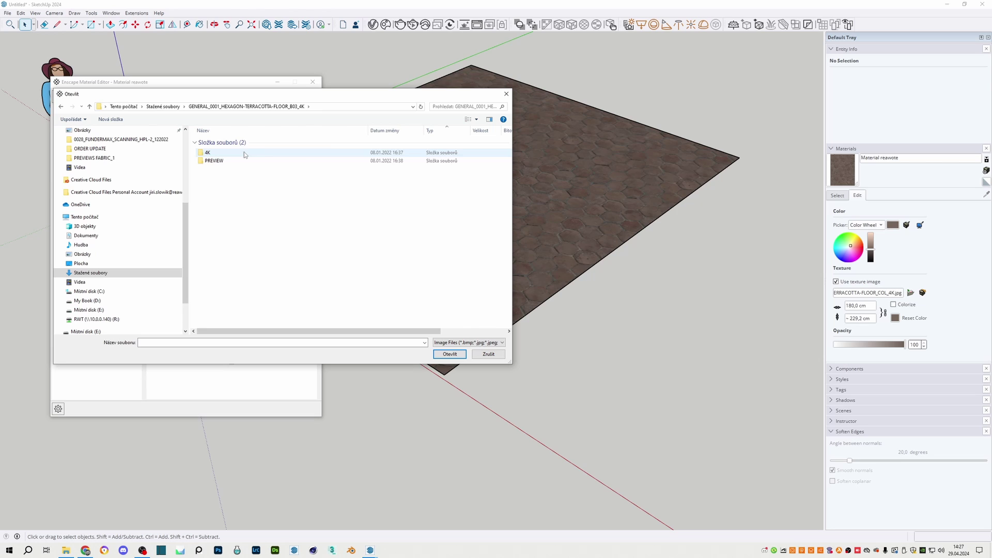
pyautogui.doubleClick(245, 150)
pyautogui.doubleClick(321, 158)
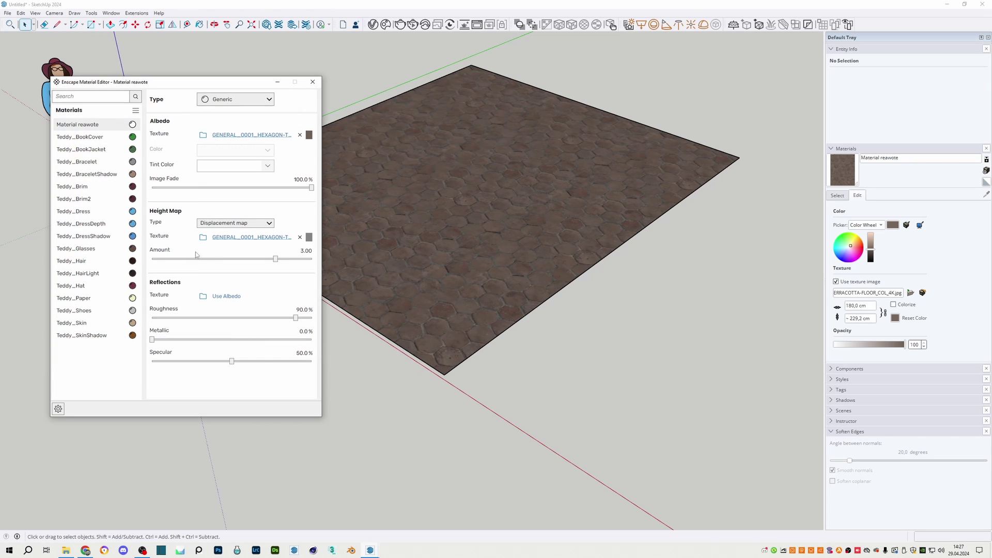
# Load the hexagon terracotta ROUGH_4K.jpg as the reflections texture
pyautogui.click(202, 299)
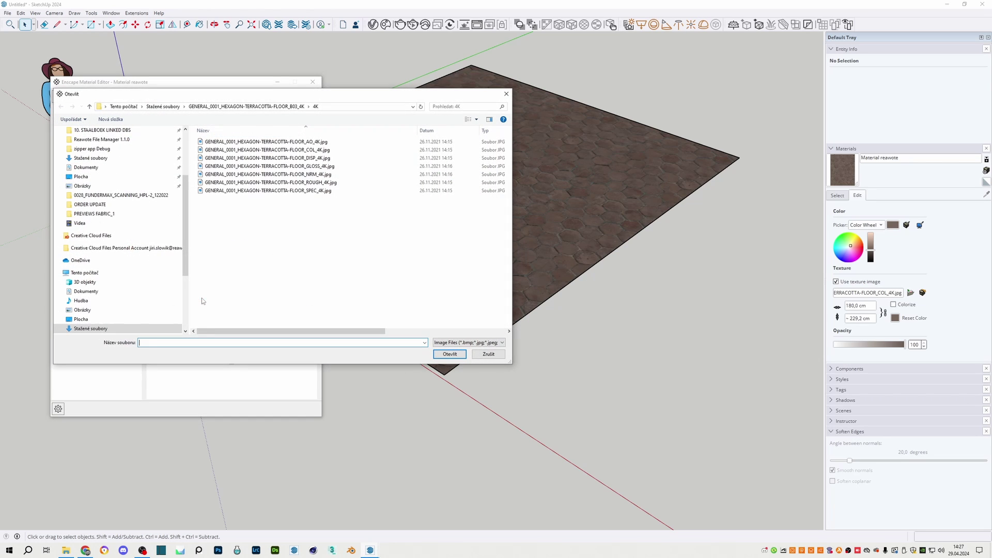
pyautogui.click(318, 182)
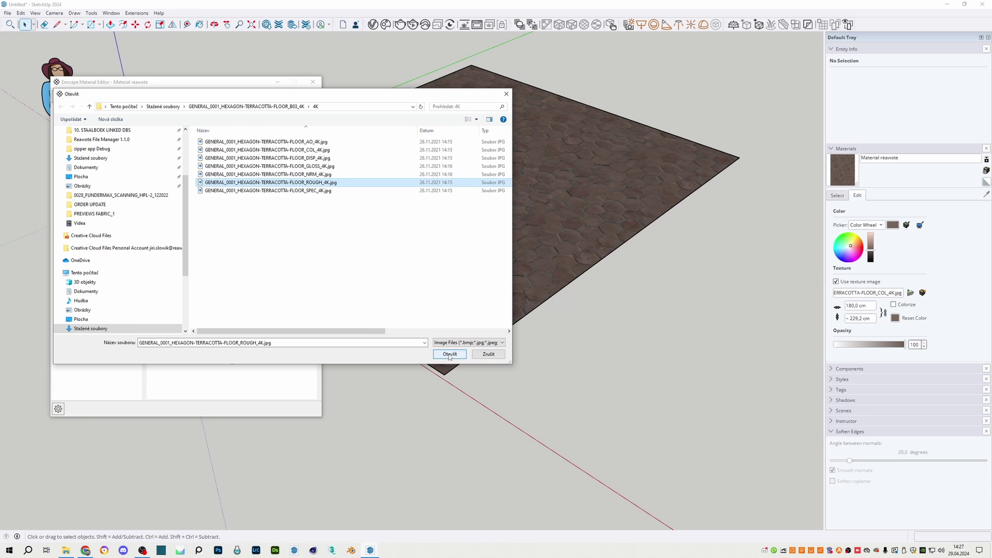
pyautogui.click(449, 355)
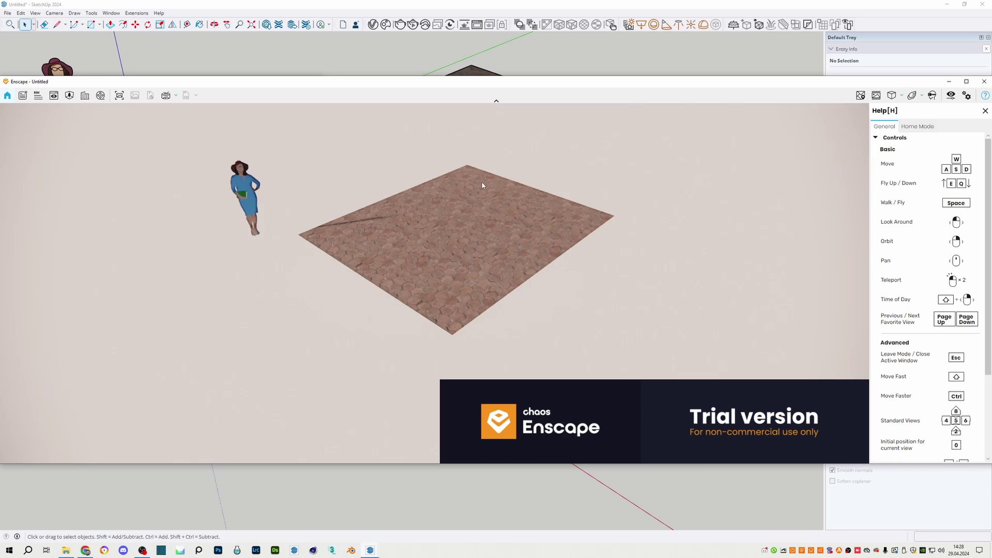
# Set the displacement Amount to 1.00 and pan the Enscape render across the hex tiles
pyautogui.scroll(3, 441, 241)
pyautogui.scroll(5, 441, 241)
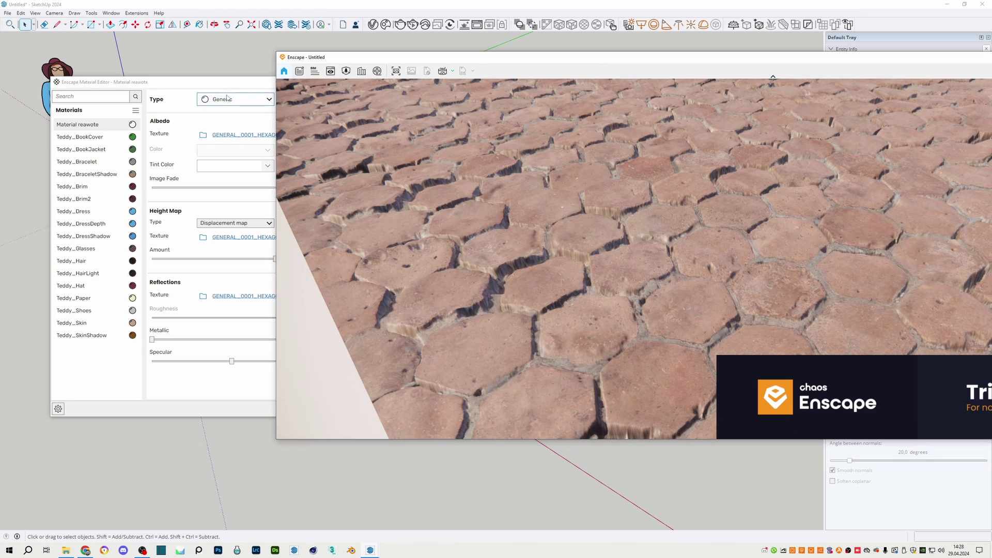
pyautogui.click(228, 84)
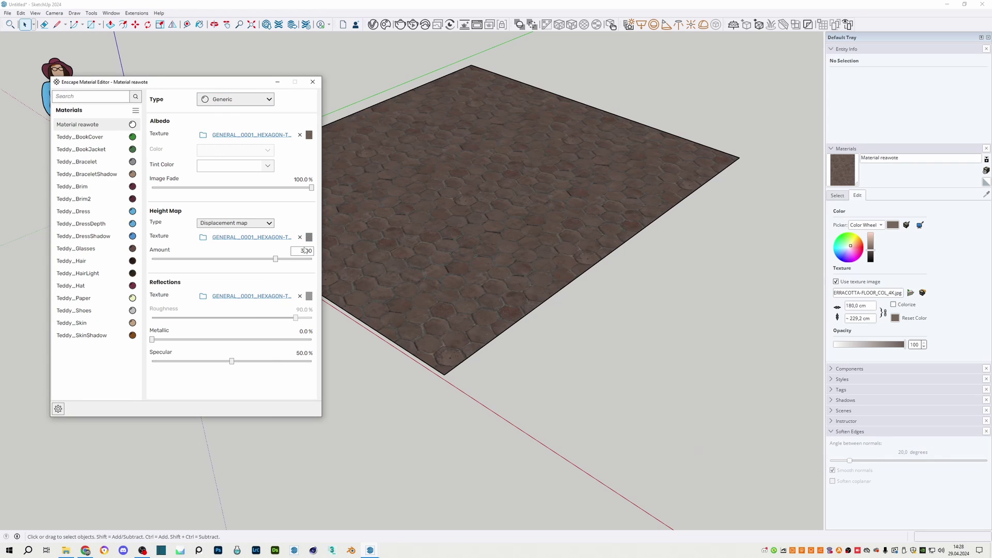
pyautogui.write('1')
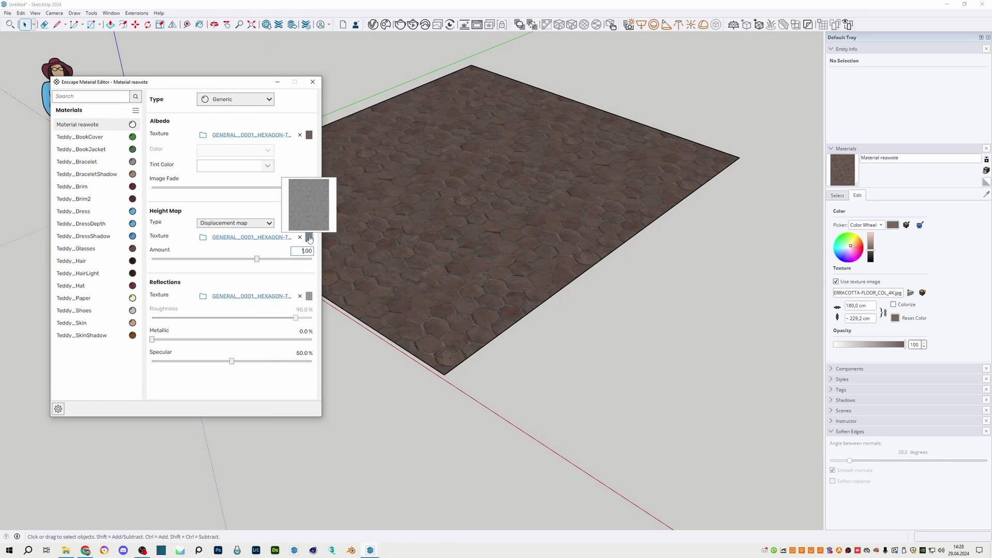
pyautogui.click(372, 552)
pyautogui.click(413, 520)
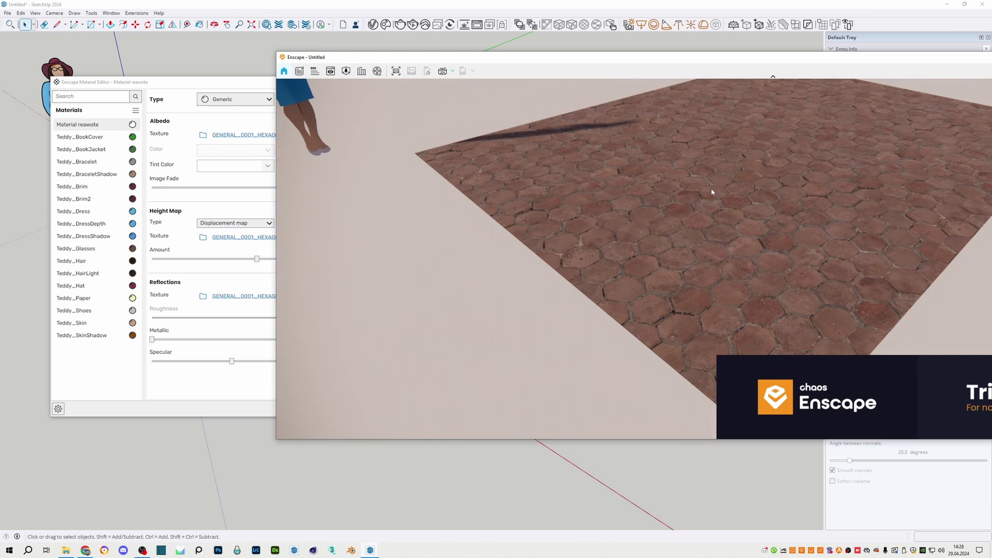
pyautogui.moveTo(772, 191); pyautogui.dragTo(695, 215, button='middle')
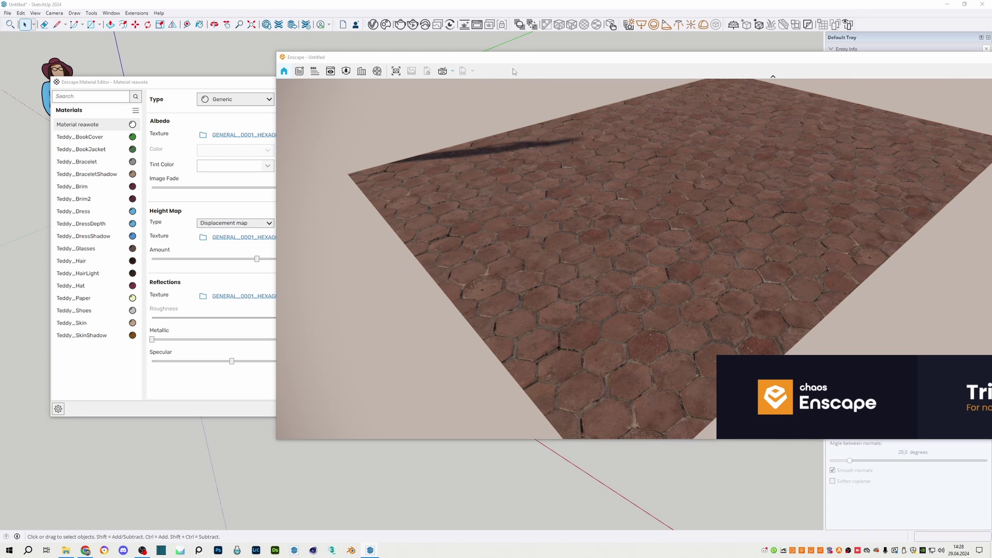
# Load the rope mesh 4K COL map as the albedo texture
pyautogui.click(261, 115)
pyautogui.click(203, 135)
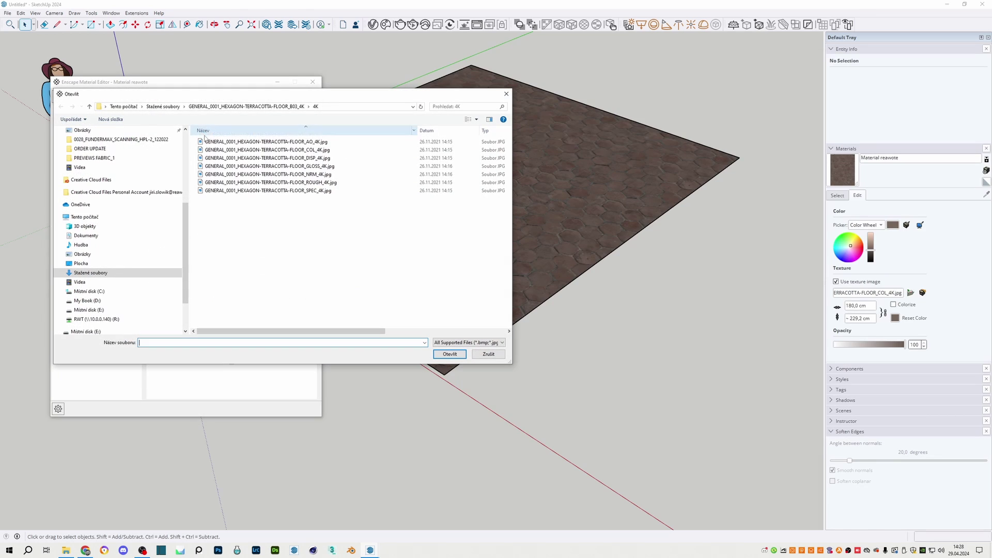
pyautogui.click(172, 108)
pyautogui.doubleClick(241, 162)
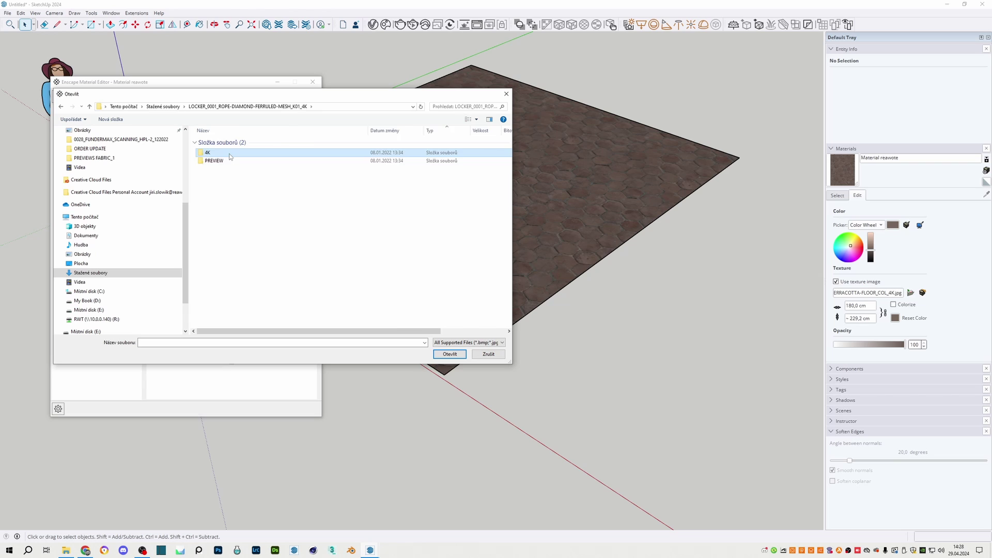
pyautogui.doubleClick(230, 155)
pyautogui.click(282, 145)
pyautogui.click(282, 149)
pyautogui.click(449, 354)
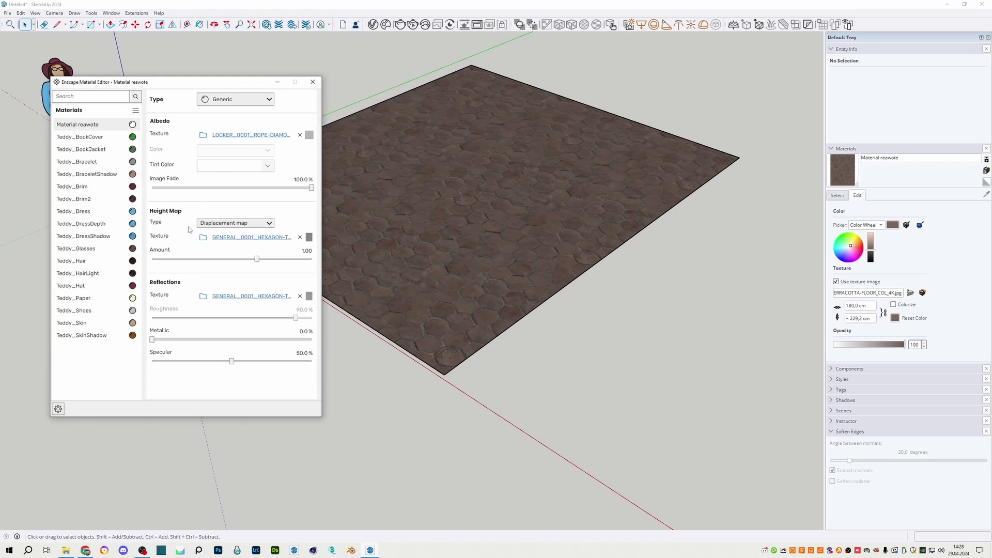
# Load the rope mesh 4K ROUGH map as the reflections texture
pyautogui.click(202, 295)
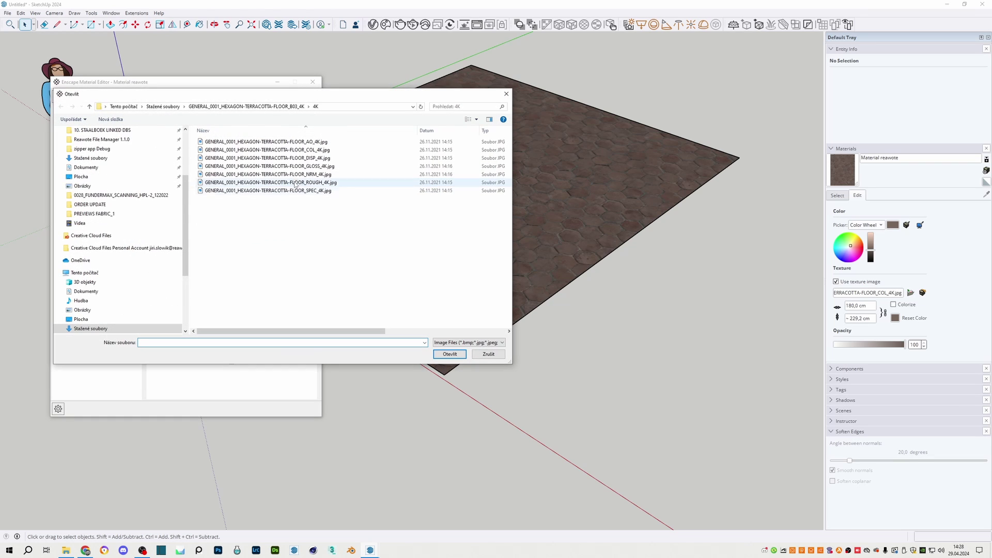
pyautogui.click(163, 107)
pyautogui.doubleClick(230, 161)
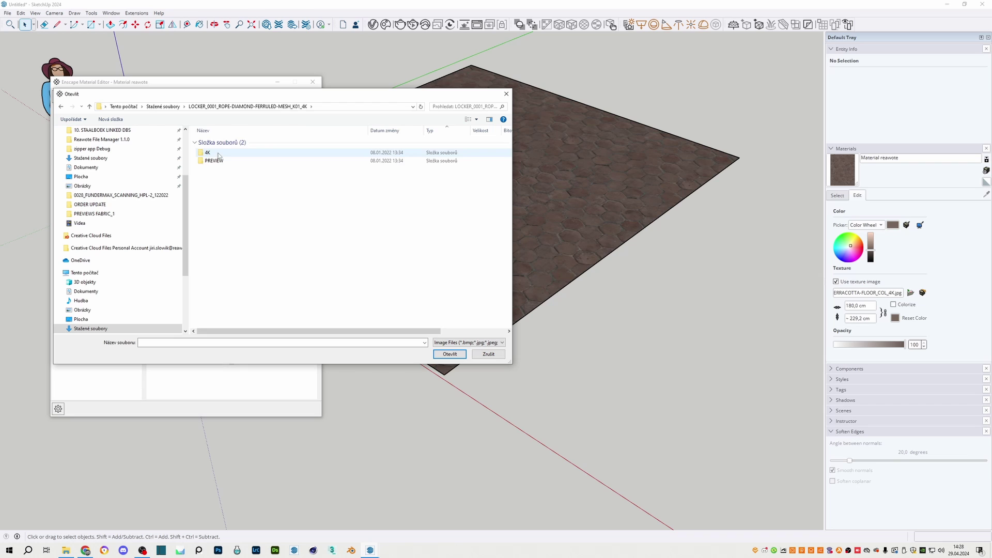
pyautogui.doubleClick(228, 155)
pyautogui.click(271, 207)
pyautogui.click(450, 354)
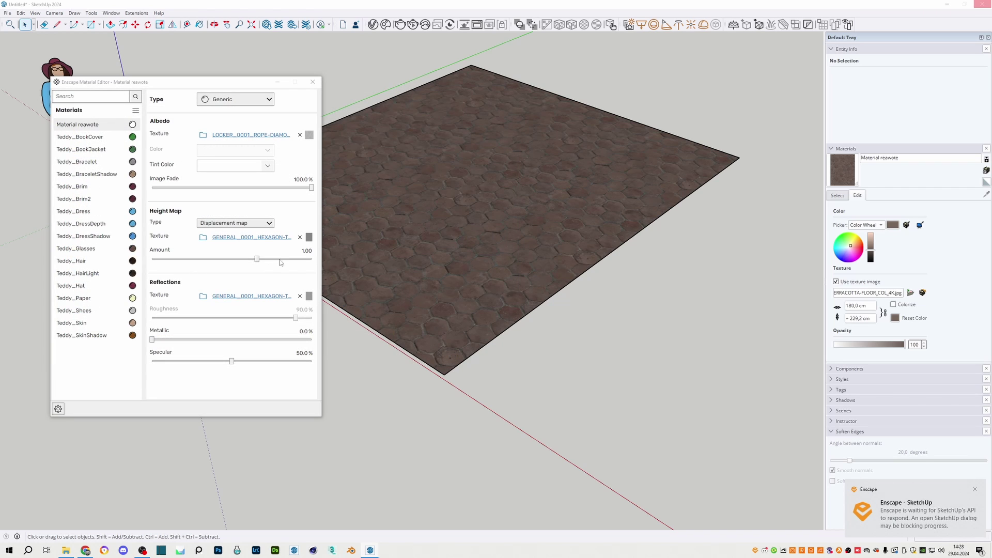
# Switch the Height Map type to Normal map
pyautogui.click(230, 224)
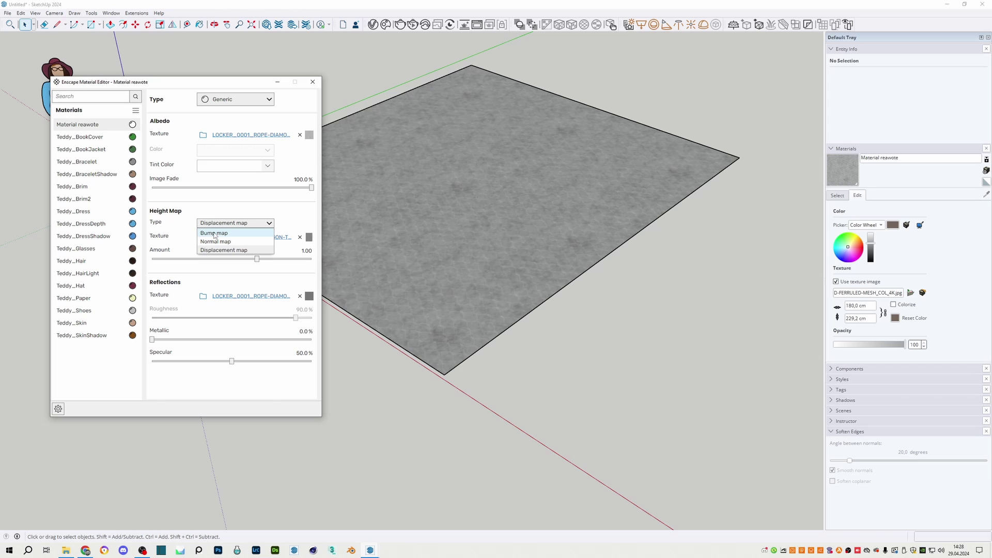
pyautogui.click(215, 241)
pyautogui.click(232, 223)
pyautogui.click(215, 241)
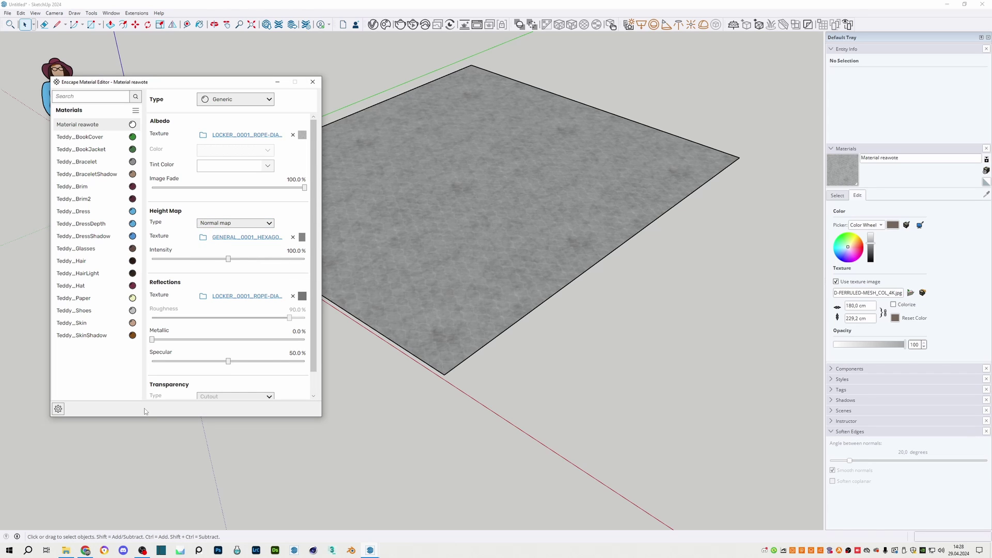
# Load the rope mesh OPAC_4K.jpg as the transparency texture
pyautogui.scroll(-1, 160, 383)
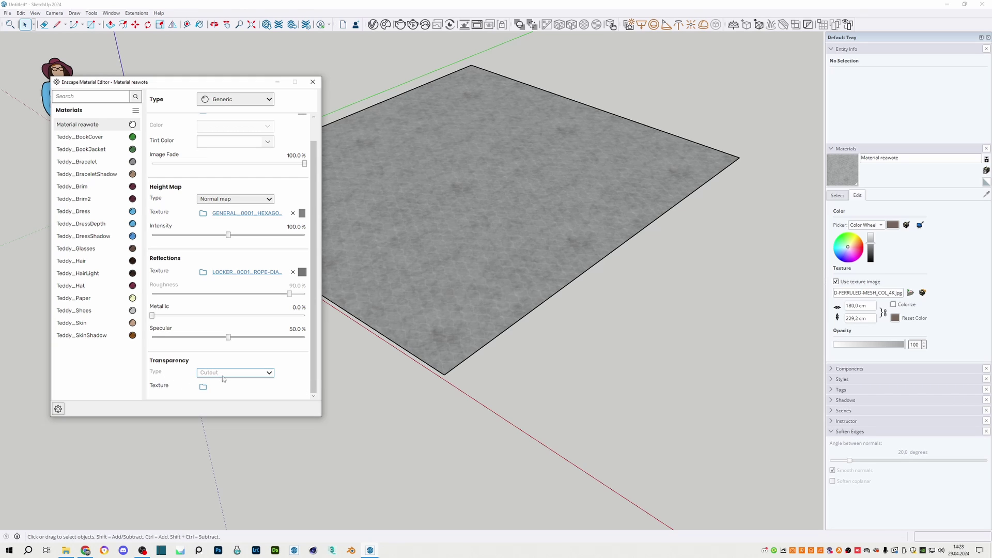
pyautogui.click(209, 388)
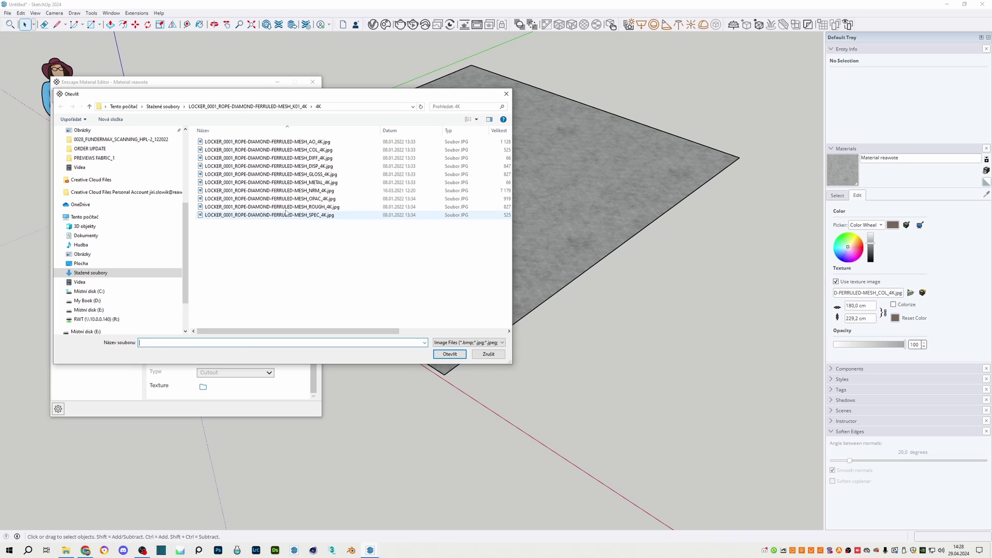
pyautogui.click(292, 199)
pyautogui.click(449, 354)
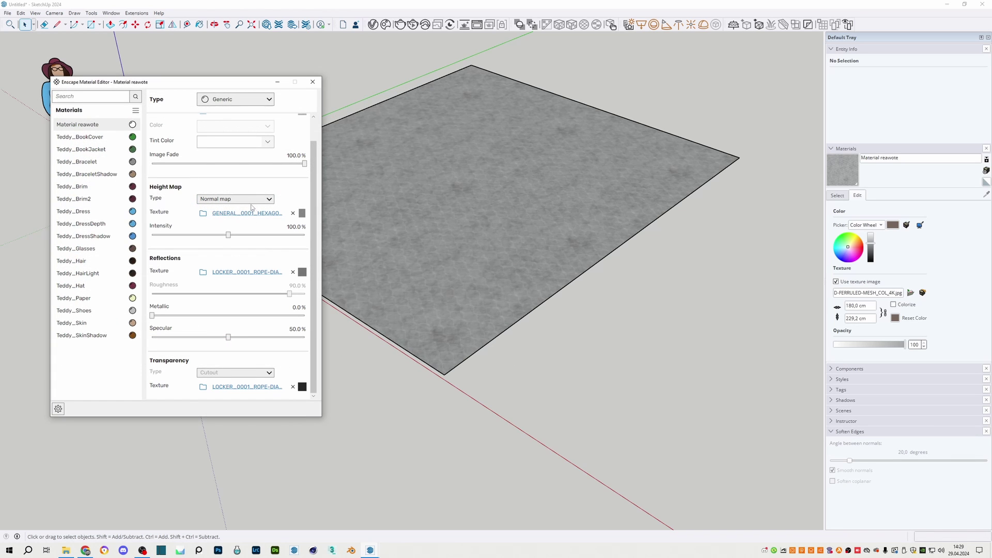
# Load the rope mesh NRM_4K.jpg as the normal height map texture
pyautogui.click(203, 214)
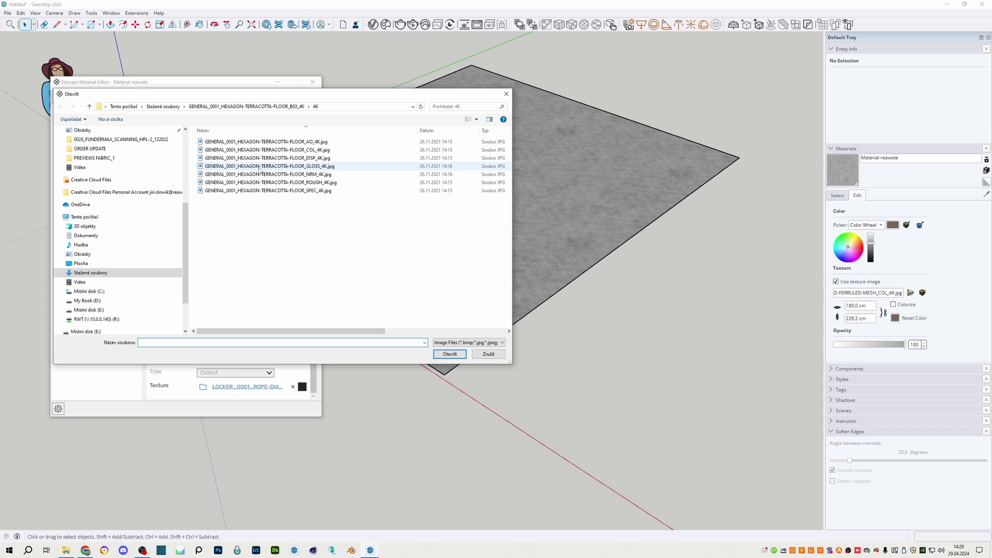
pyautogui.click(159, 108)
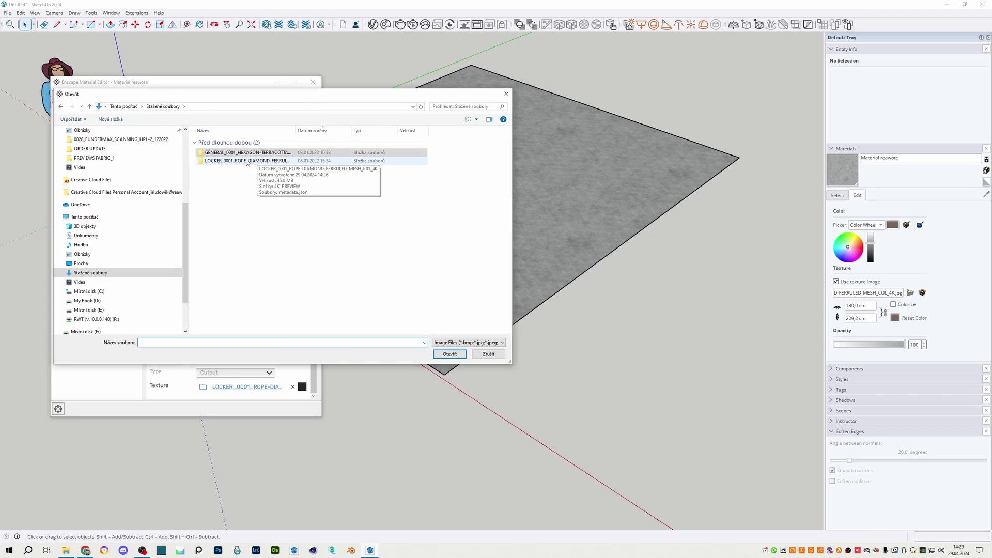
pyautogui.doubleClick(248, 161)
pyautogui.doubleClick(239, 153)
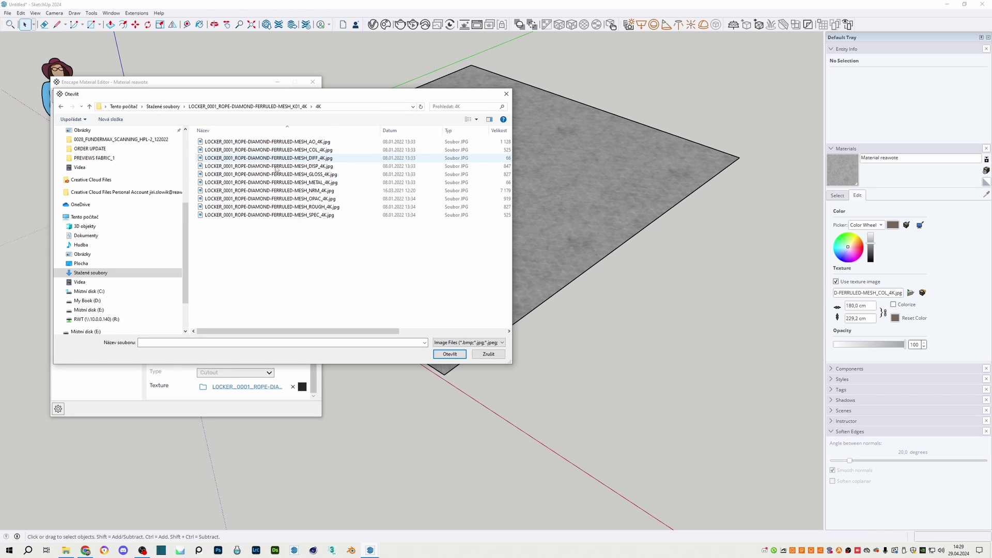
pyautogui.click(330, 191)
pyautogui.click(446, 357)
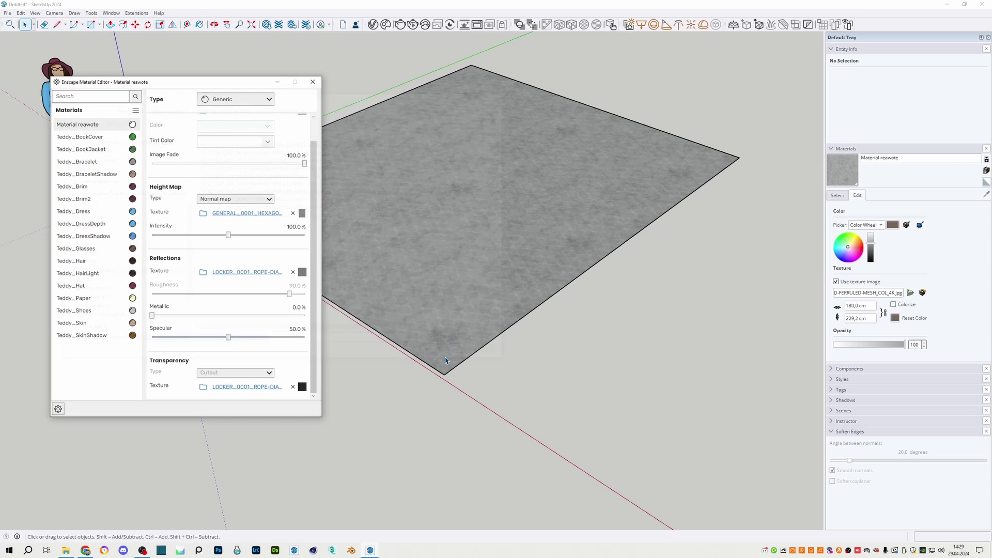
# Start the Enscape real-time render and zoom onto the rope mesh
pyautogui.click(136, 13)
pyautogui.moveTo(174, 73)
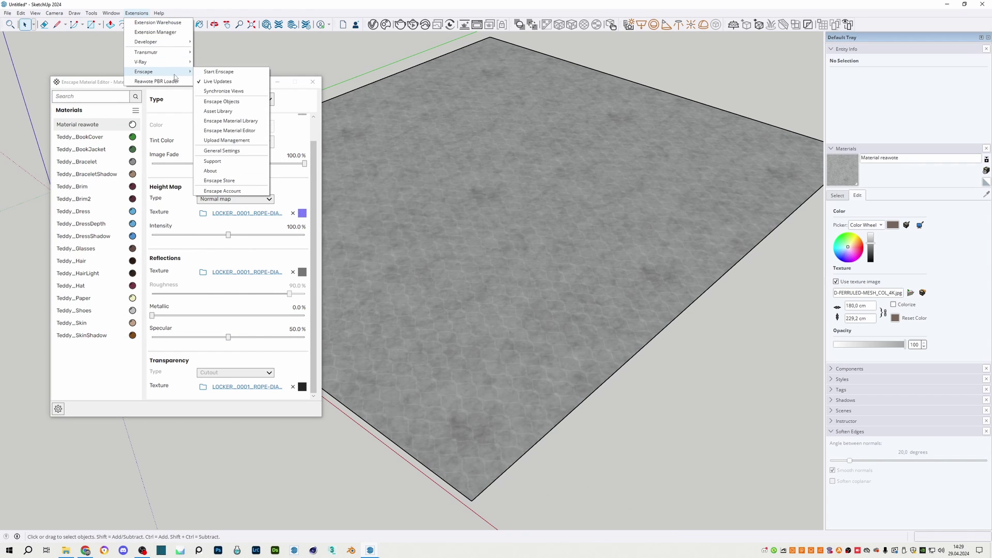
pyautogui.click(242, 72)
pyautogui.scroll(3, 674, 220)
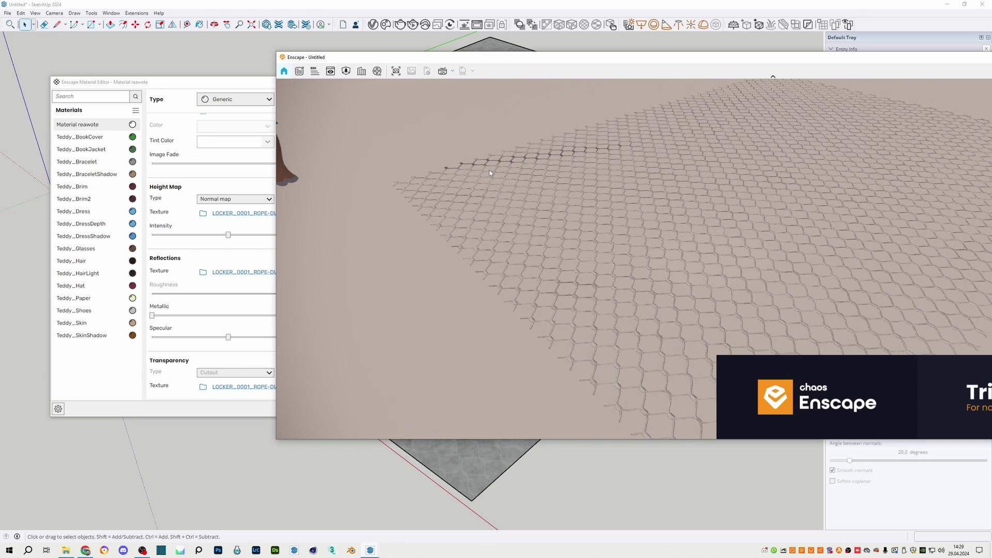
# Set the material's metallic to 15.7% and zoom further into the Enscape render
pyautogui.click(242, 85)
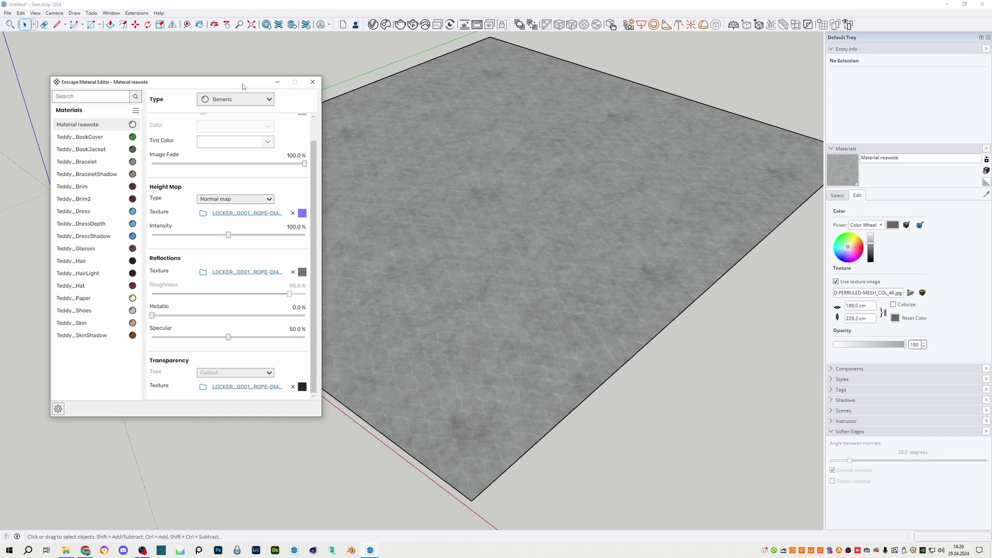
pyautogui.moveTo(152, 316); pyautogui.dragTo(304, 315)
pyautogui.moveTo(381, 550)
pyautogui.click(367, 514)
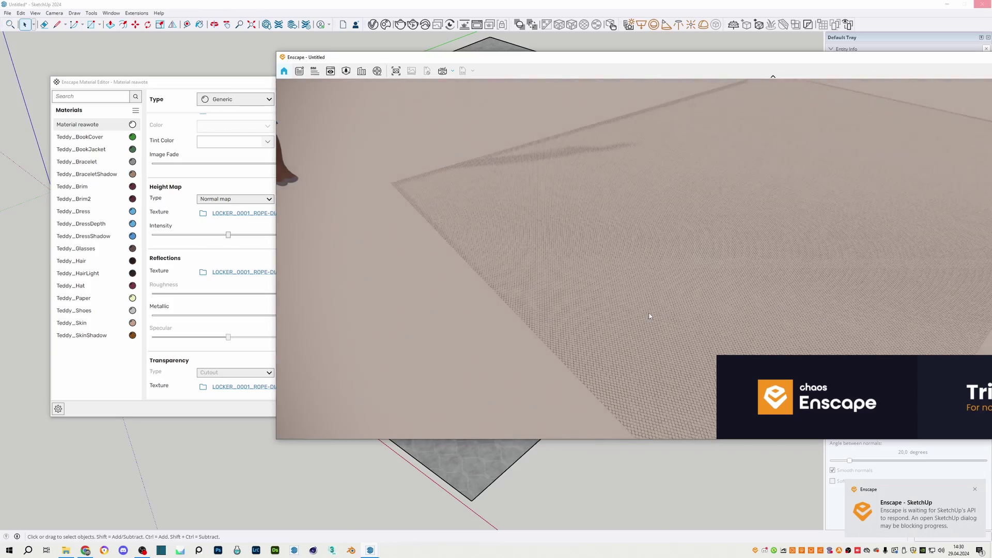
pyautogui.scroll(5, 649, 315)
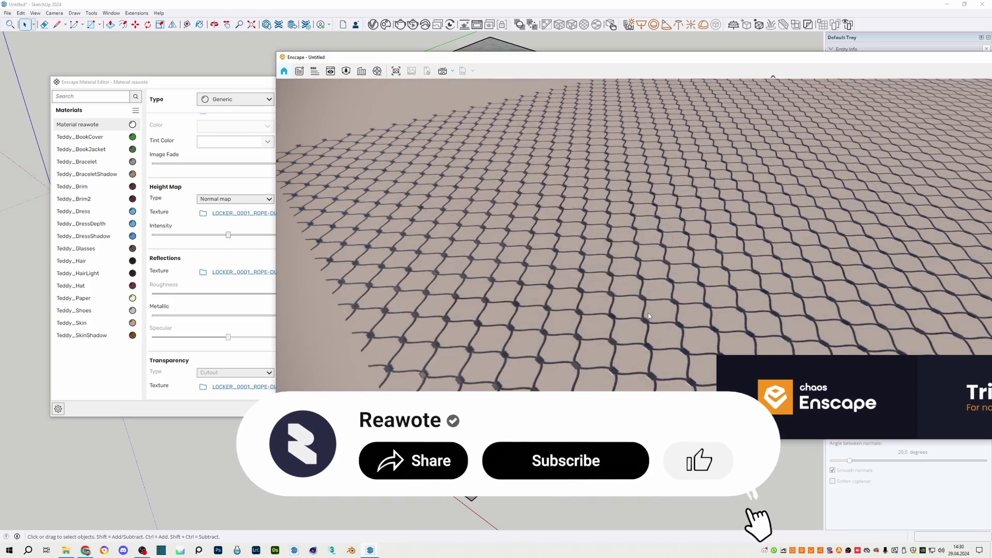
# Orbit flatter and zoom out in Enscape to frame the full mesh plane and figure
pyautogui.moveTo(633, 329)
pyautogui.mouseDown(button='right')
pyautogui.moveTo(635, 297)
pyautogui.moveTo(635, 333)
pyautogui.mouseUp(button='right')
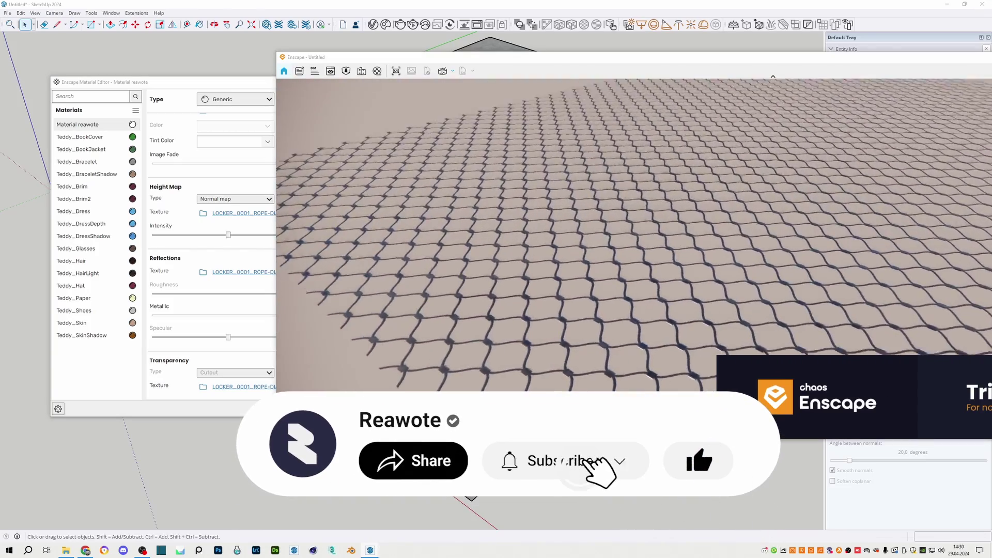
pyautogui.scroll(-8, 596, 307)
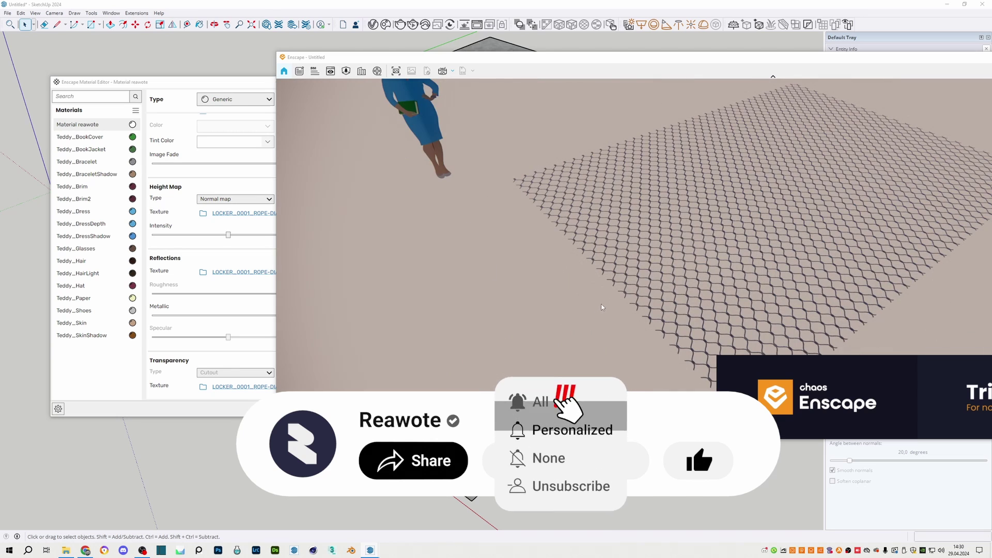
pyautogui.moveTo(644, 276); pyautogui.dragTo(651, 280, button='right')
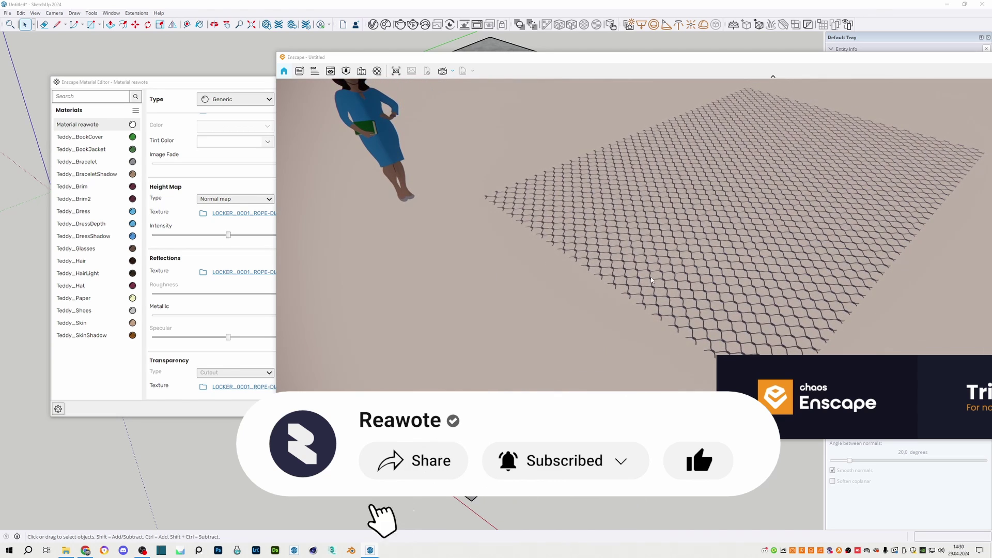